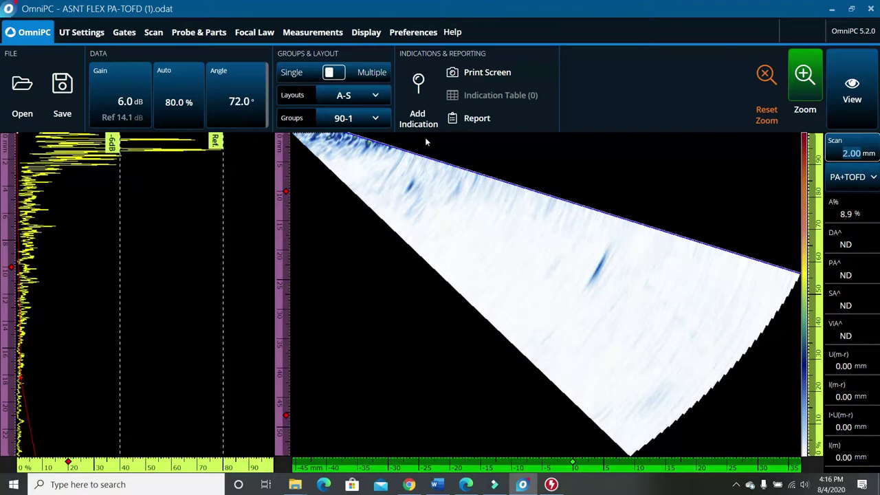
# Capture screenshots of the sectorial scan at scan positions 2, 3 and 4 mm, advancing the scan 1 mm after each, up to 5 mm.
pyautogui.press('Print')
pyautogui.click(349, 123)
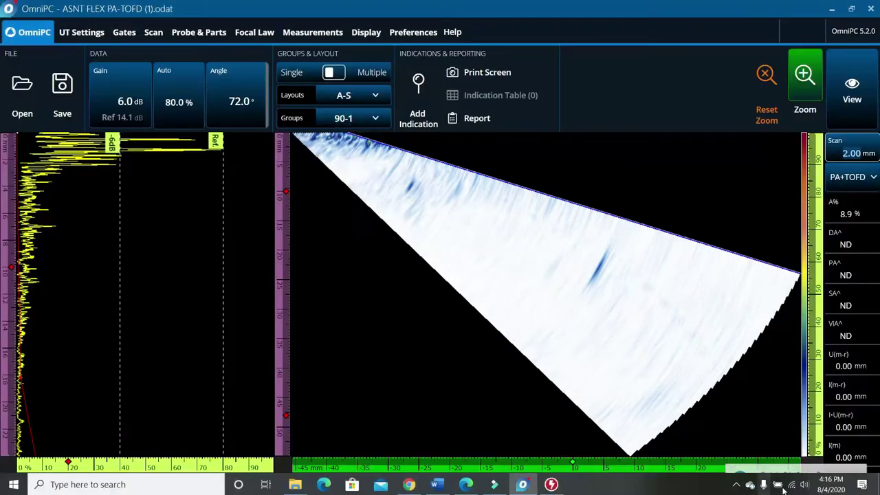
pyautogui.scroll(1, 873, 141)
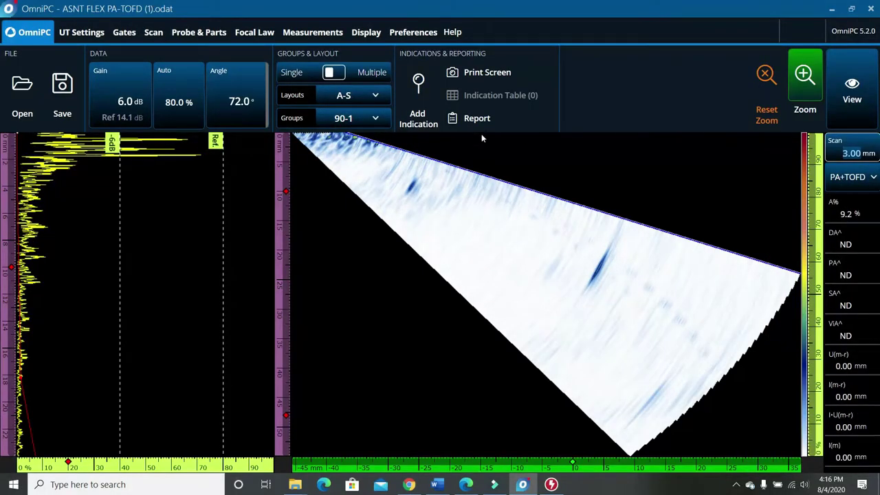
pyautogui.press('Print')
pyautogui.click(373, 147)
pyautogui.scroll(1, 855, 144)
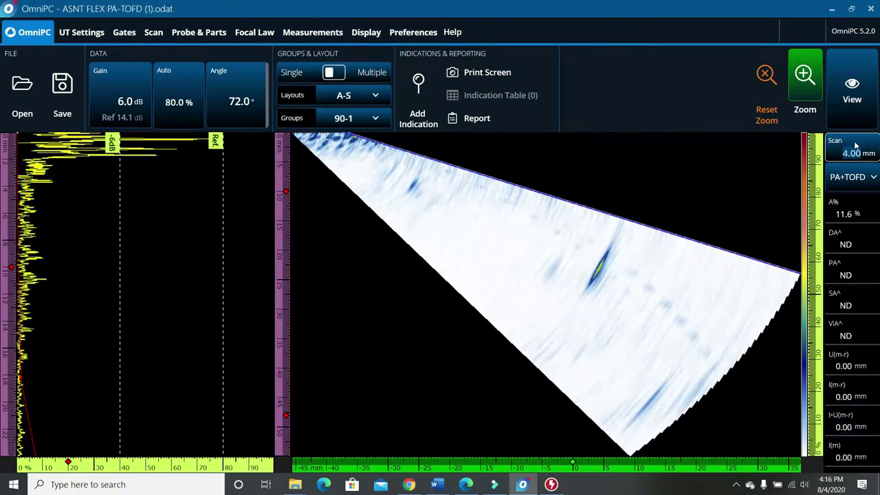
pyautogui.press('Print')
pyautogui.click(372, 147)
pyautogui.scroll(1, 852, 151)
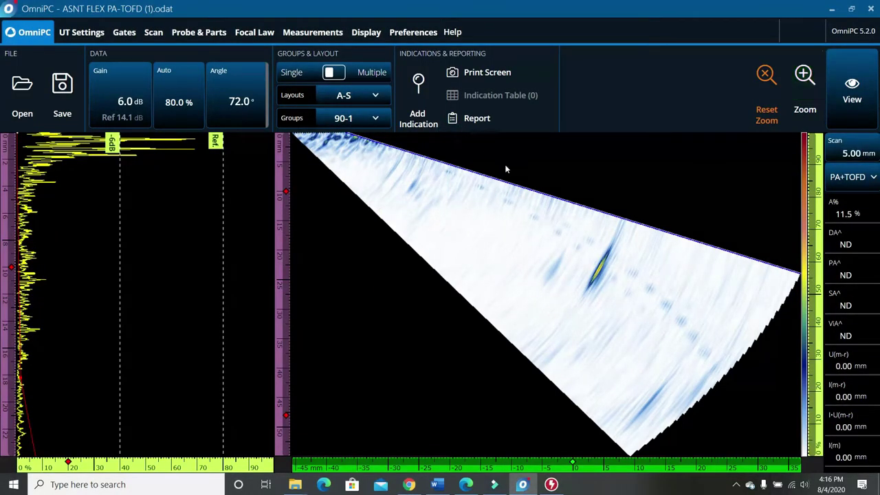
# Switch to File Explorer and browse through the Stack images in the olympus files > new try 2 > 270 2 folder to the last one.
pyautogui.moveTo(294, 484)
pyautogui.click(470, 430)
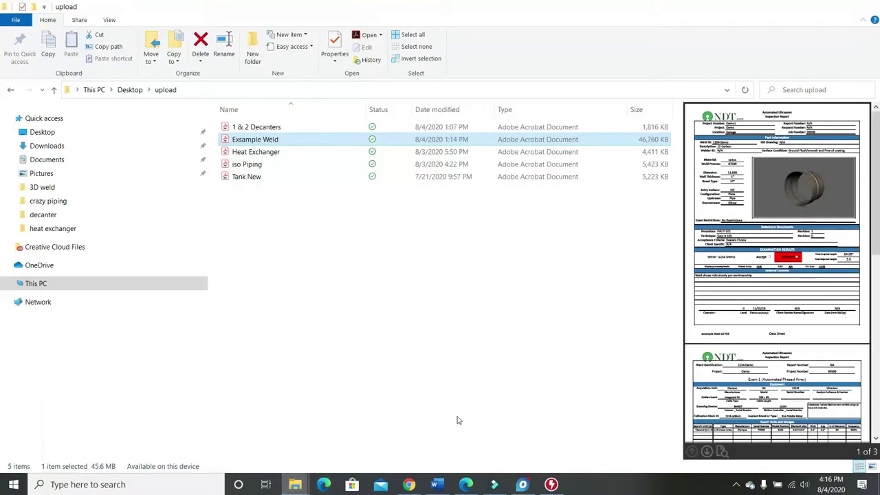
pyautogui.click(31, 134)
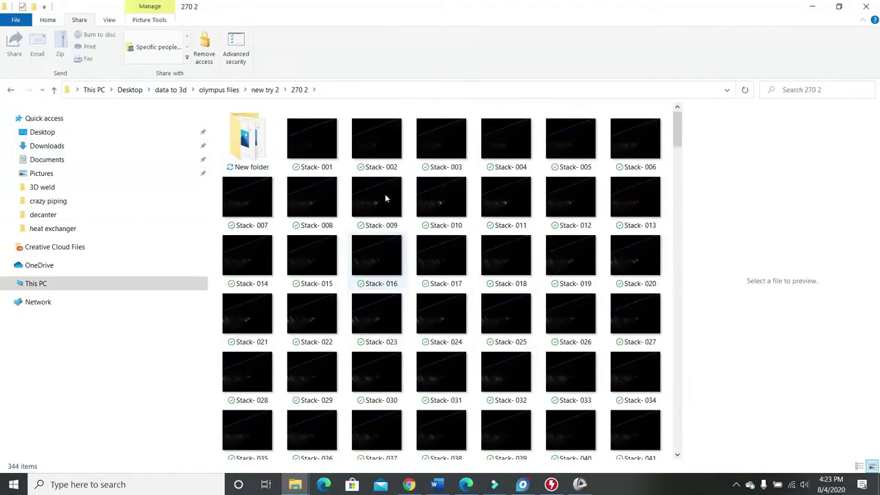
pyautogui.scroll(-2, 395, 213)
pyautogui.scroll(-15, 564, 257)
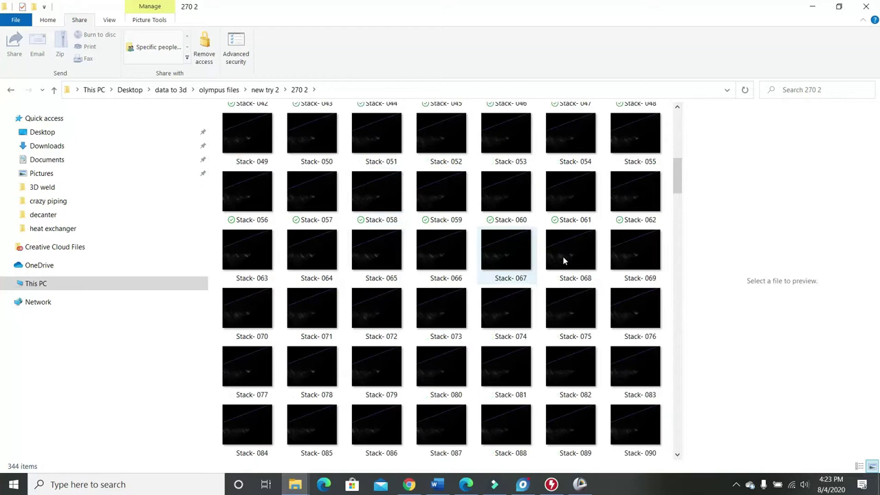
pyautogui.moveTo(677, 278); pyautogui.dragTo(679, 480)
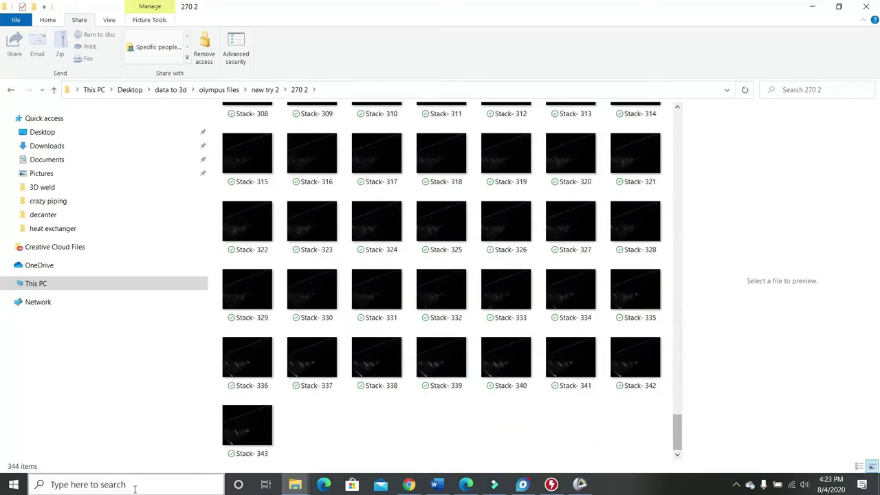
# Preview individual slice images from the end of the stack, going back from Stack- 343 to Stack- 314.
pyautogui.click(247, 424)
pyautogui.press('Left')
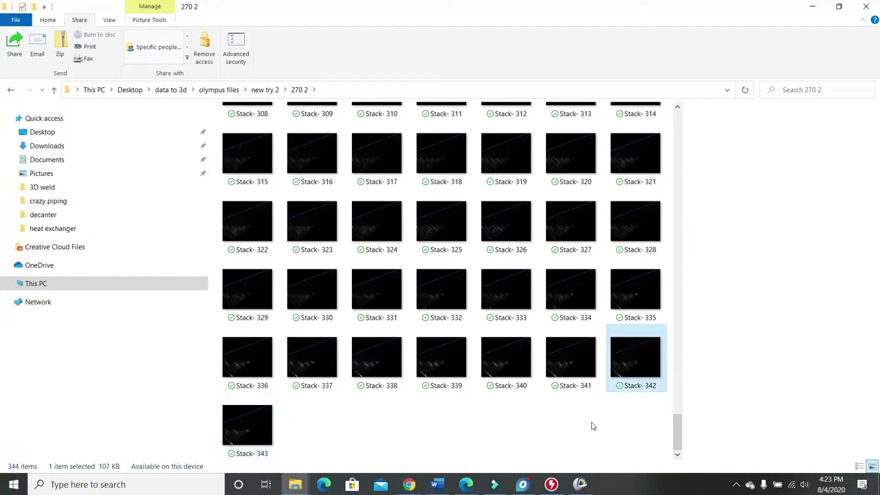
pyautogui.press('Up')
pyautogui.press('Up')
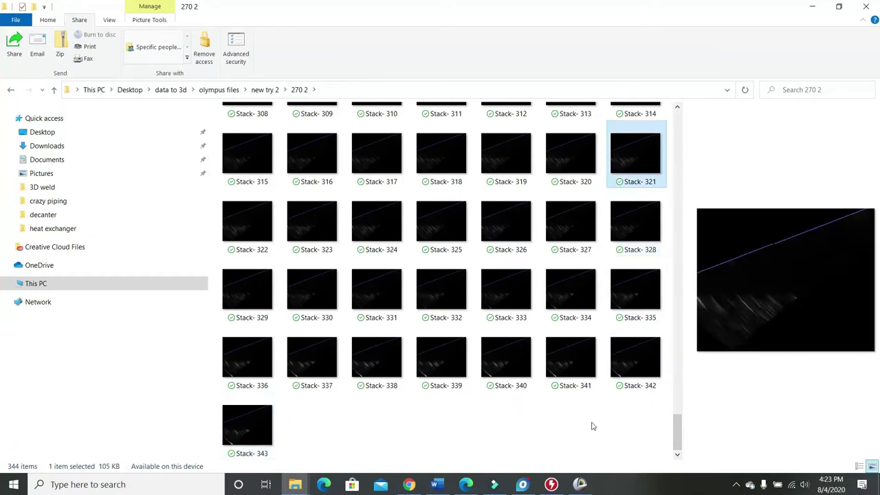
pyautogui.press('Up')
pyautogui.press('Up')
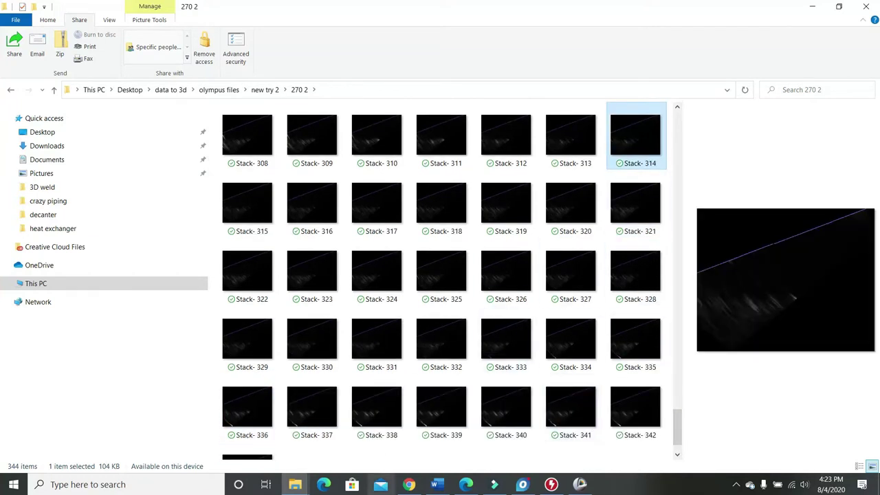
# Switch to 3D Slicer, dismiss the startup notice and open the dialog for adding data to the scene.
pyautogui.click(579, 484)
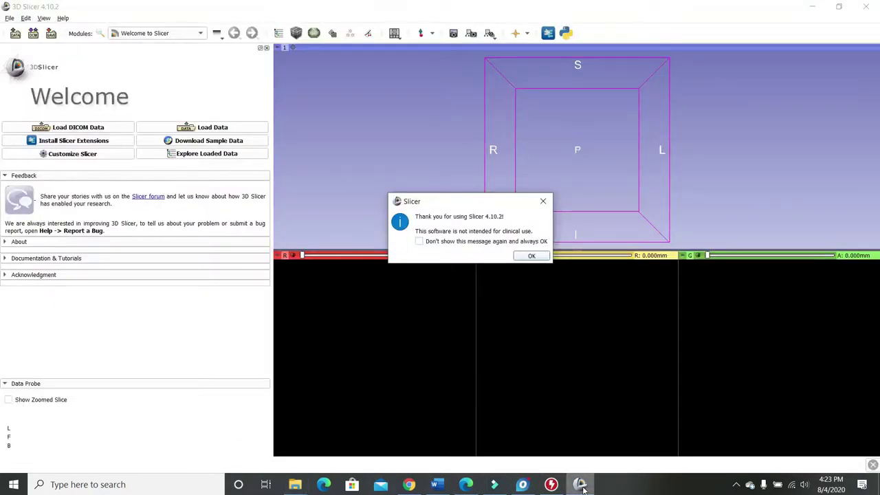
pyautogui.click(531, 256)
pyautogui.click(157, 33)
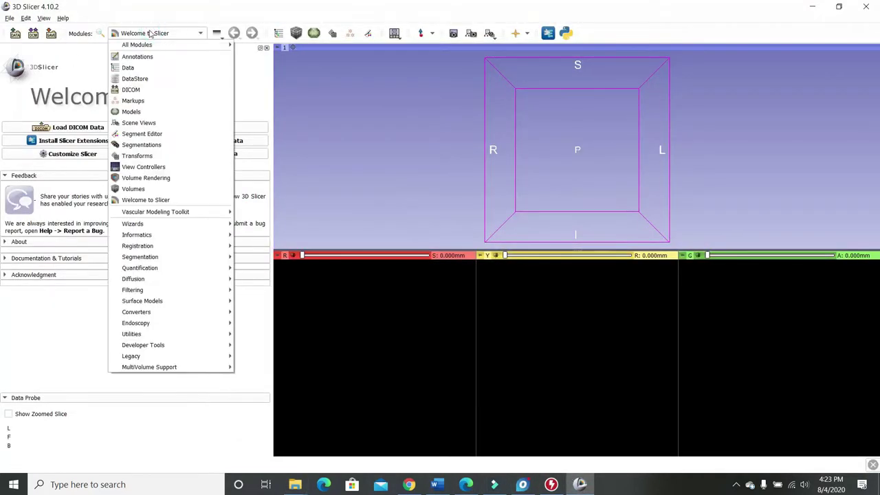
pyautogui.click(10, 18)
pyautogui.click(10, 18)
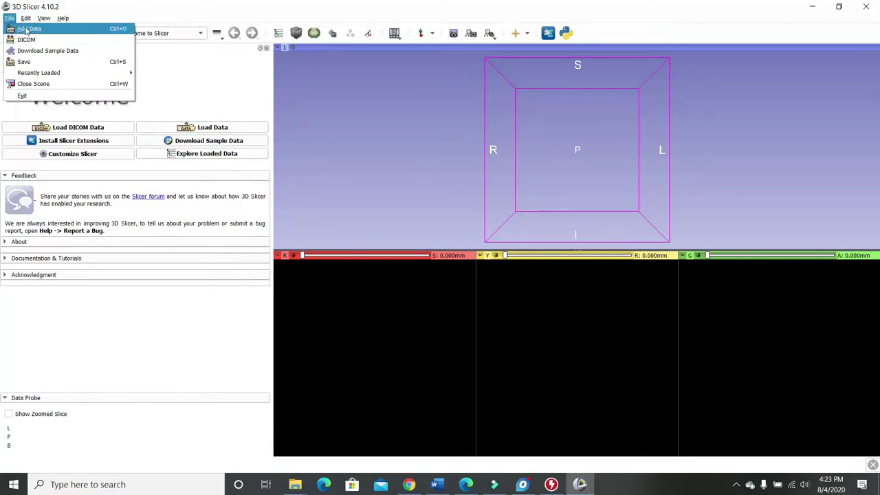
pyautogui.click(28, 29)
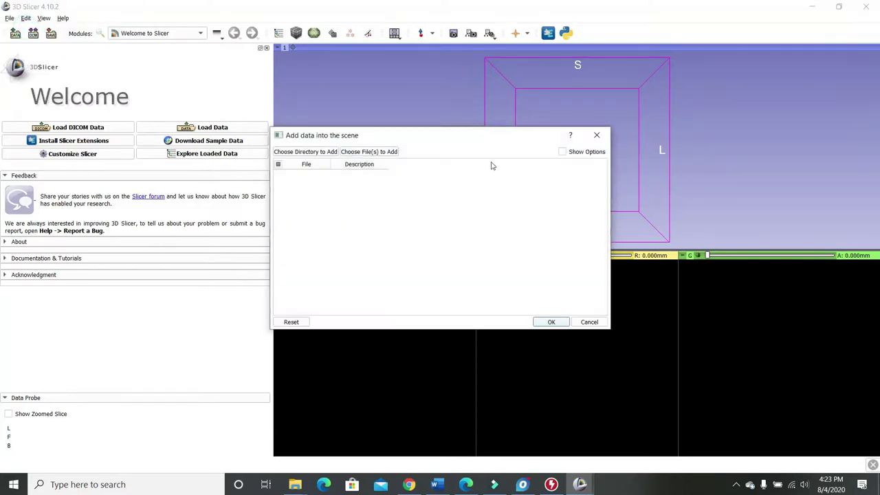
# Choose files to add and browse to Desktop > data to 3d > olympus files > new try 2 > 270 2.
pyautogui.click(376, 153)
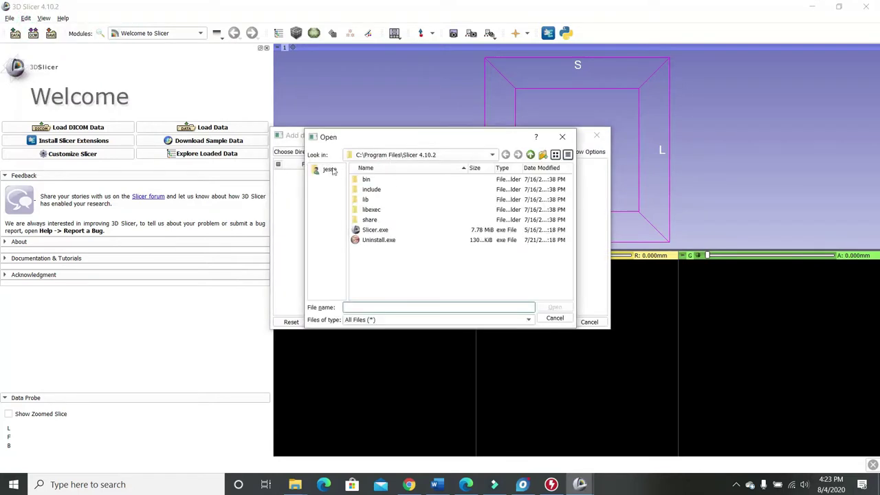
pyautogui.click(328, 170)
pyautogui.doubleClick(371, 270)
pyautogui.doubleClick(367, 200)
pyautogui.scroll(-1, 384, 258)
pyautogui.scroll(1, 383, 257)
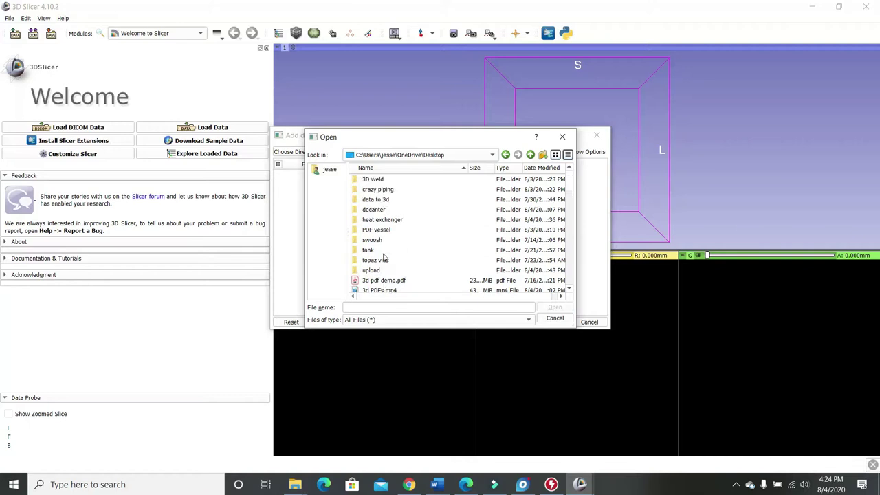
pyautogui.scroll(-1, 389, 219)
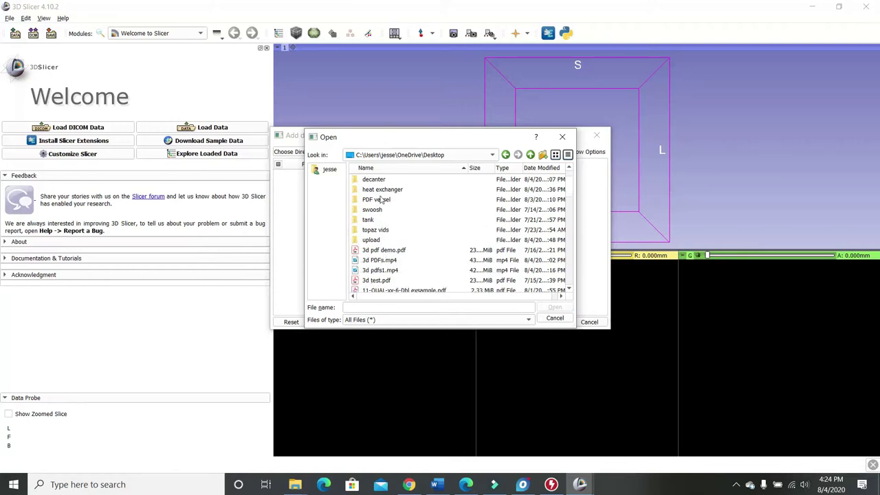
pyautogui.scroll(1, 378, 233)
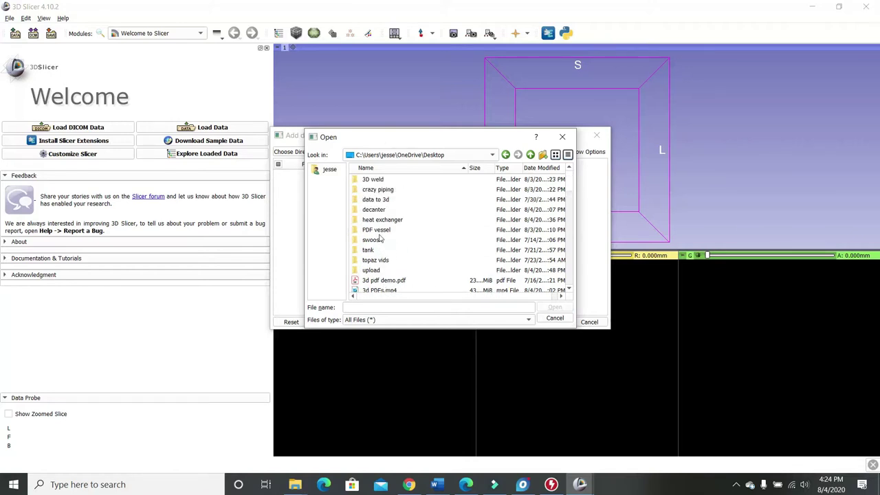
pyautogui.doubleClick(379, 199)
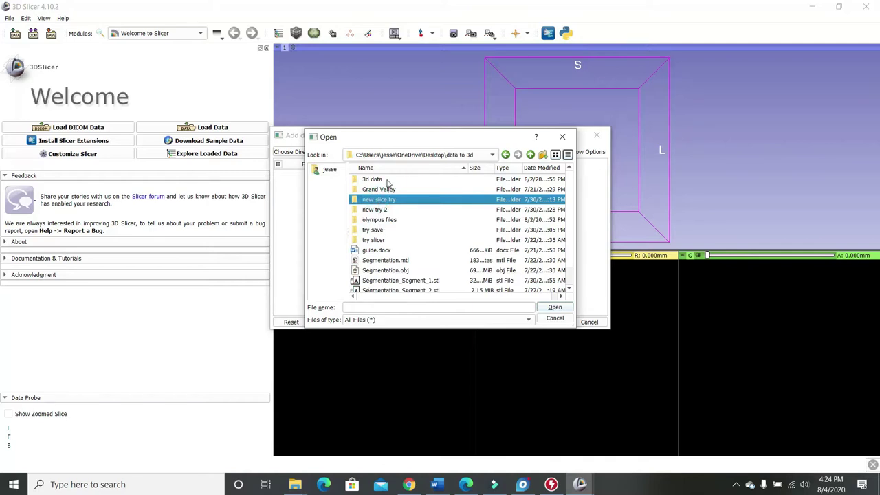
pyautogui.doubleClick(379, 219)
pyautogui.doubleClick(374, 191)
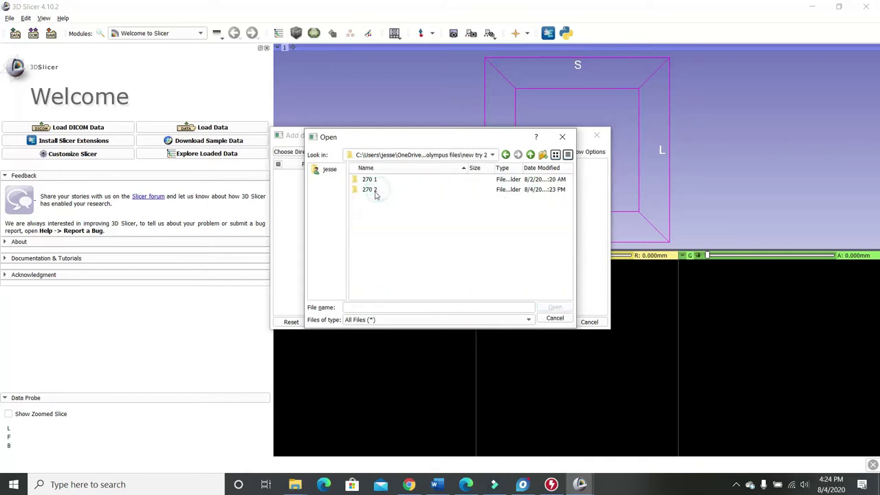
pyautogui.click(372, 179)
pyautogui.doubleClick(375, 190)
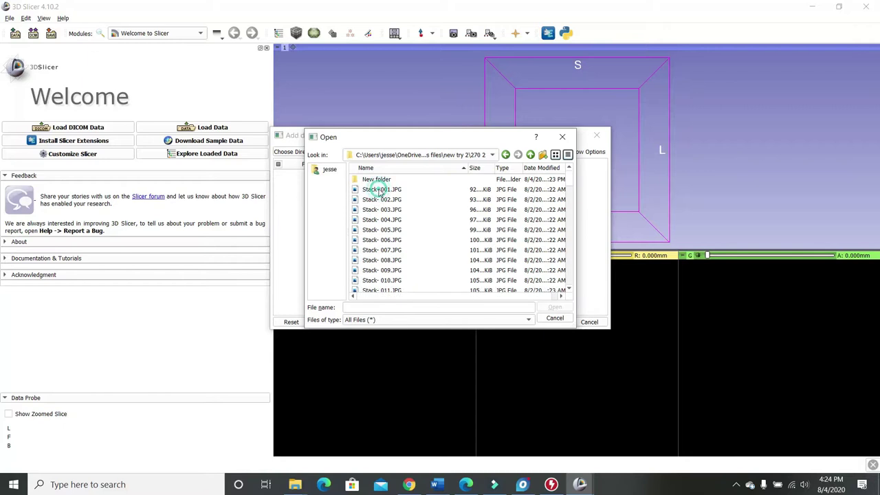
# Load Stack- 001.JPG as a volume with the Single File option turned off so the whole image series is imported.
pyautogui.click(398, 189)
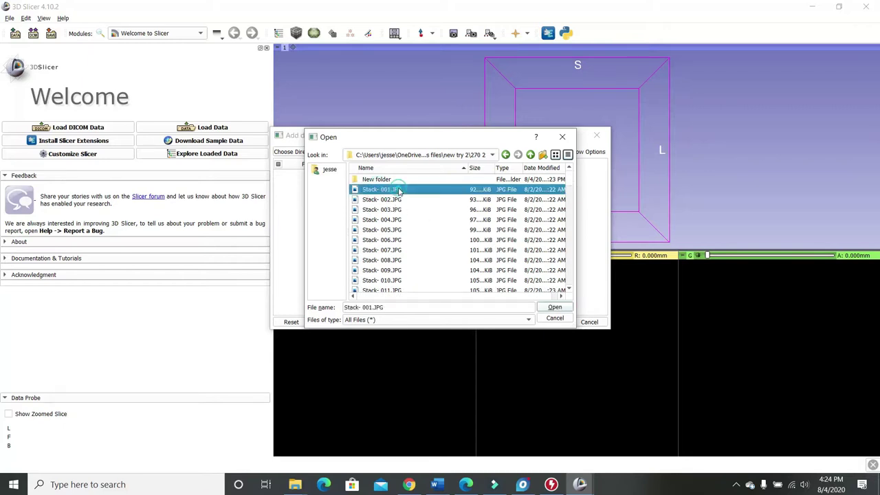
pyautogui.click(554, 308)
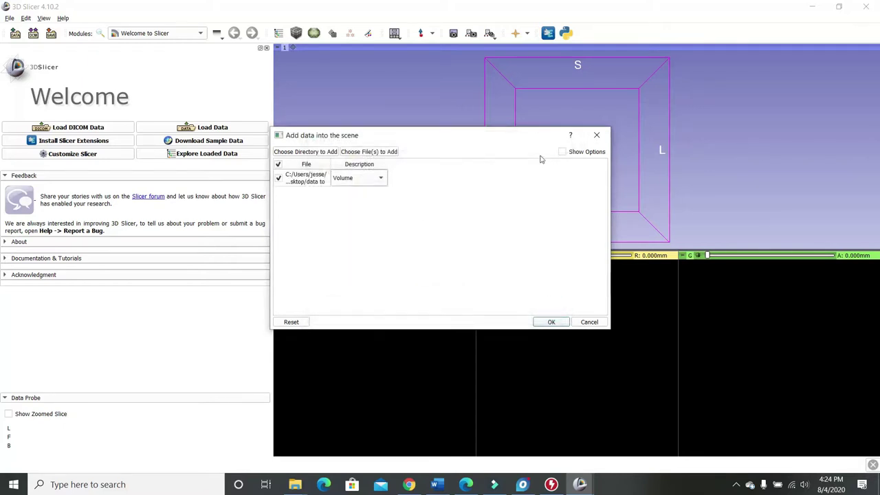
pyautogui.click(563, 152)
pyautogui.click(484, 175)
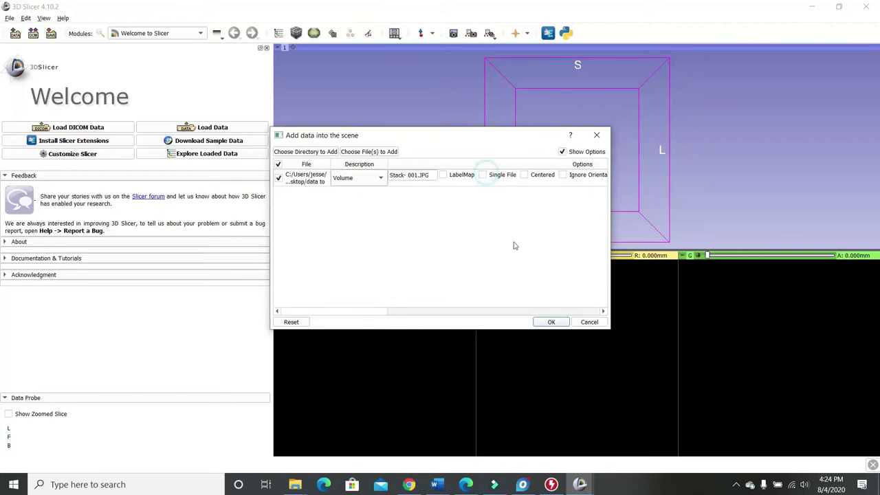
pyautogui.click(553, 322)
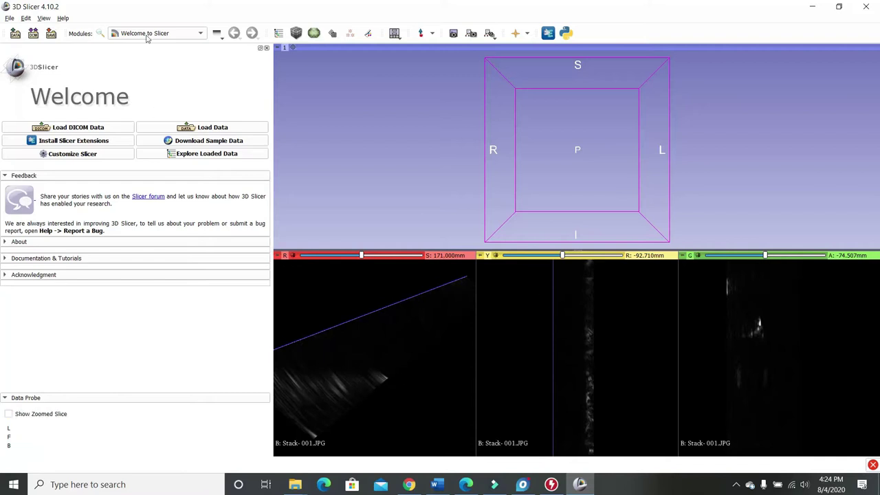
# Switch to the Volume Rendering module and set the rendering method to VTK CPU Ray Casting.
pyautogui.click(197, 33)
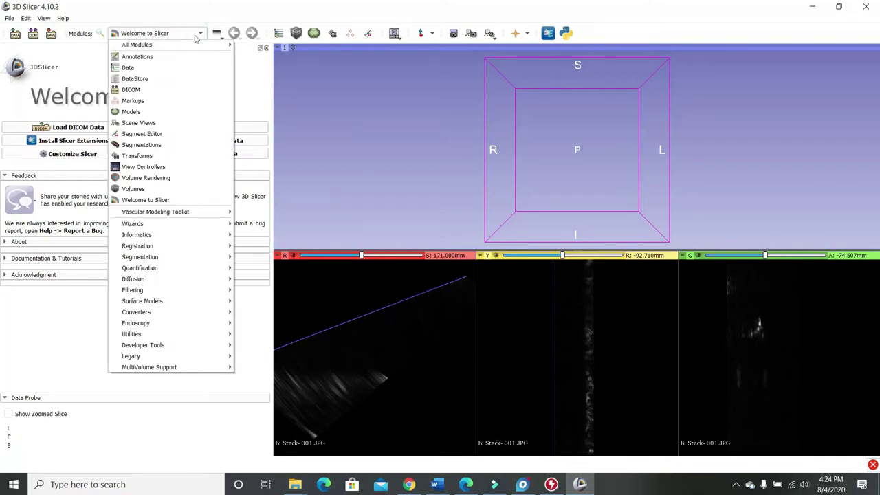
pyautogui.click(176, 180)
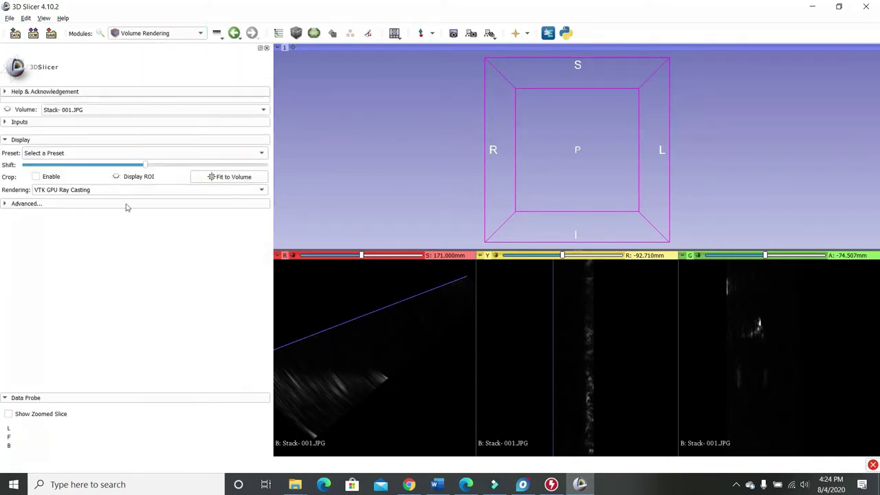
pyautogui.click(113, 191)
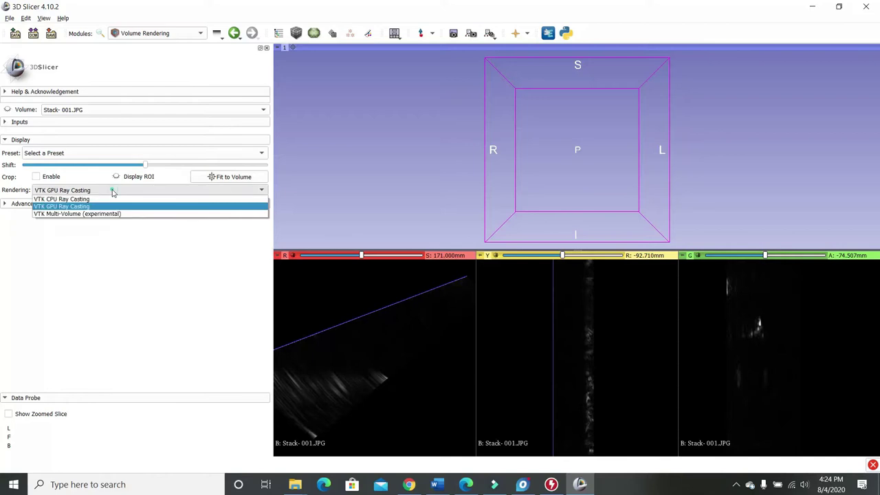
pyautogui.click(65, 198)
# Apply the MR-MIP preset to the Stack- 001.JPG volume and display it in the 3D view for inspection from several angles.
pyautogui.click(199, 153)
pyautogui.click(203, 213)
pyautogui.click(8, 110)
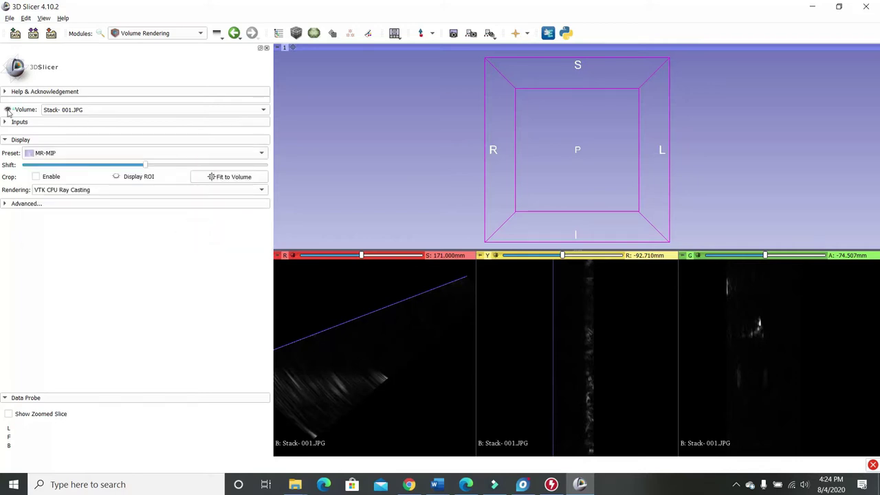
pyautogui.moveTo(679, 124); pyautogui.dragTo(646, 222)
pyautogui.scroll(3, 650, 206)
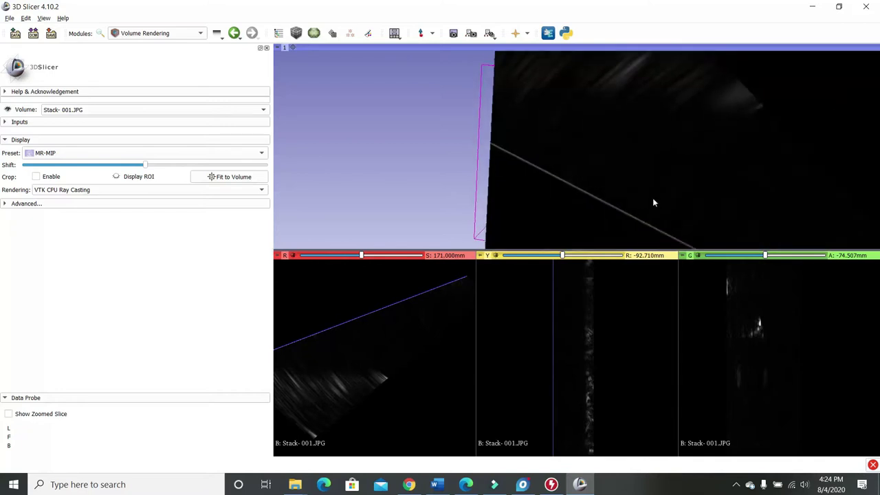
pyautogui.scroll(-10, 650, 201)
pyautogui.moveTo(627, 165); pyautogui.dragTo(461, 180)
pyautogui.moveTo(731, 237); pyautogui.dragTo(499, 268)
pyautogui.moveTo(525, 151); pyautogui.dragTo(459, 185)
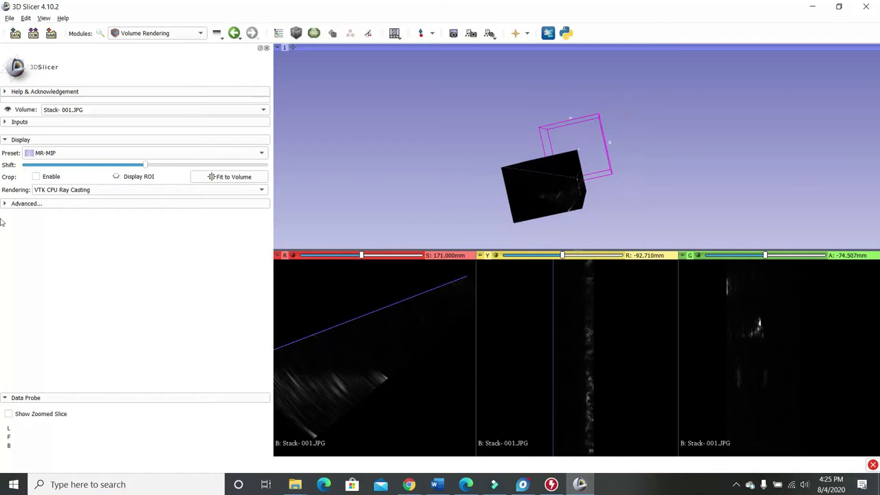
# Change the rendering method to VTK Multi-Volume (experimental) and inspect the rendered indications in 3D.
pyautogui.click(69, 190)
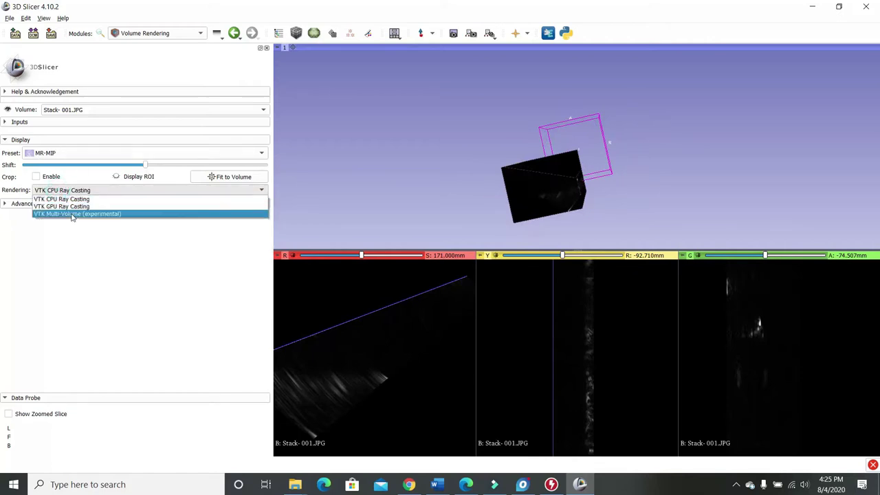
pyautogui.click(72, 215)
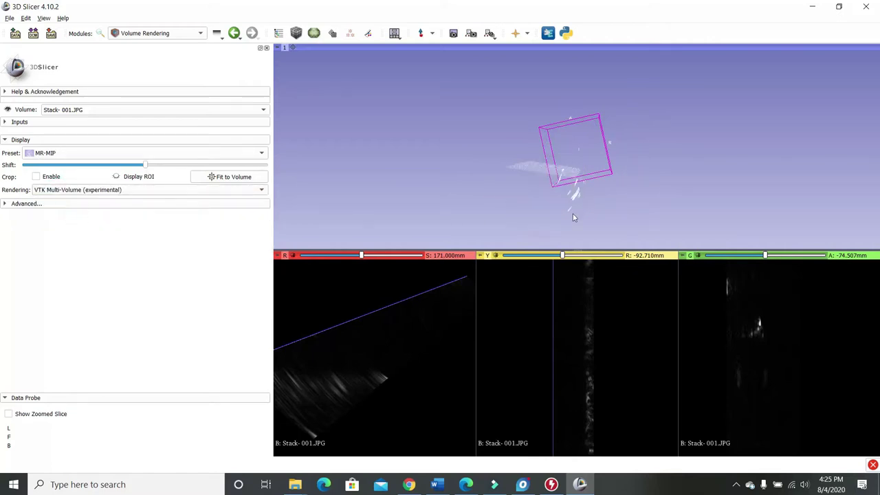
pyautogui.moveTo(562, 194); pyautogui.dragTo(633, 186)
pyautogui.scroll(-3, 615, 179)
pyautogui.scroll(4, 615, 182)
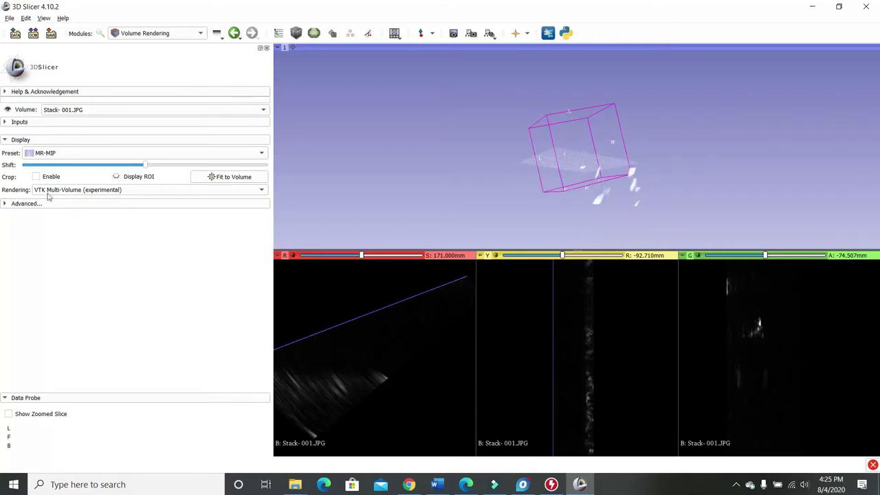
# In the advanced volume properties, move scalar opacity point 1 to X 128.74 with opacity 0.03 and inspect the rendering.
pyautogui.click(7, 205)
pyautogui.moveTo(14, 291); pyautogui.dragTo(19, 292)
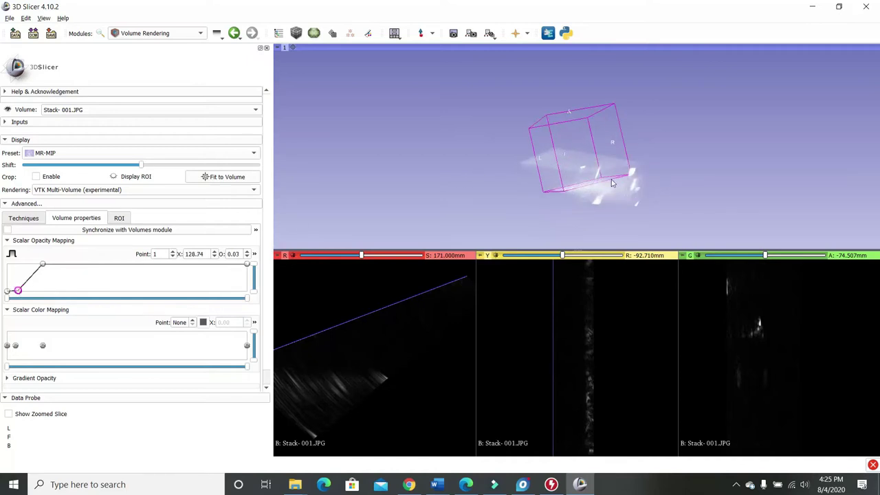
pyautogui.scroll(4, 618, 199)
pyautogui.scroll(-5, 633, 208)
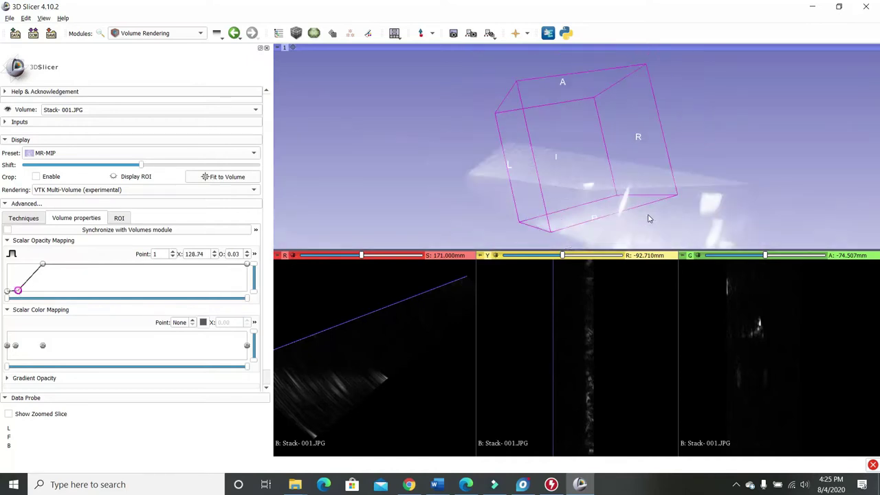
pyautogui.moveTo(637, 209); pyautogui.dragTo(467, 202)
pyautogui.scroll(-3, 468, 188)
pyautogui.scroll(4, 488, 179)
pyautogui.moveTo(416, 188); pyautogui.dragTo(551, 195)
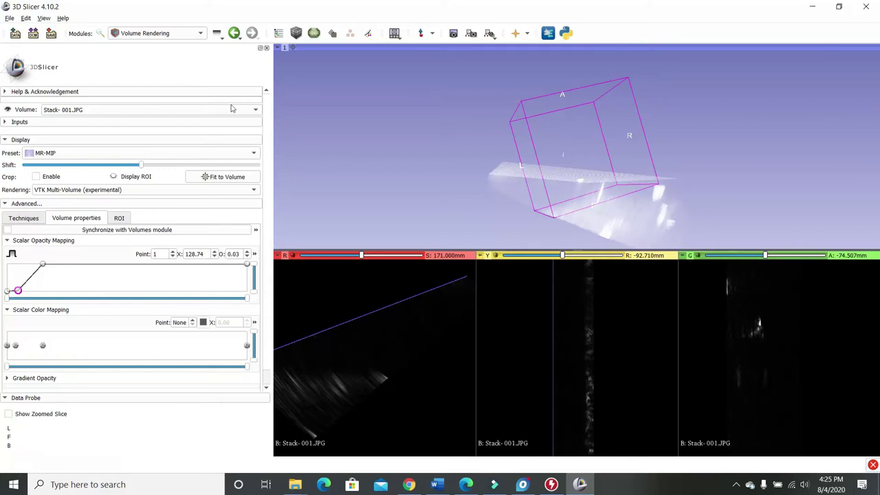
# Switch to the Segment Editor module and add a new segment with Stack- 001.JPG as the master volume.
pyautogui.click(143, 35)
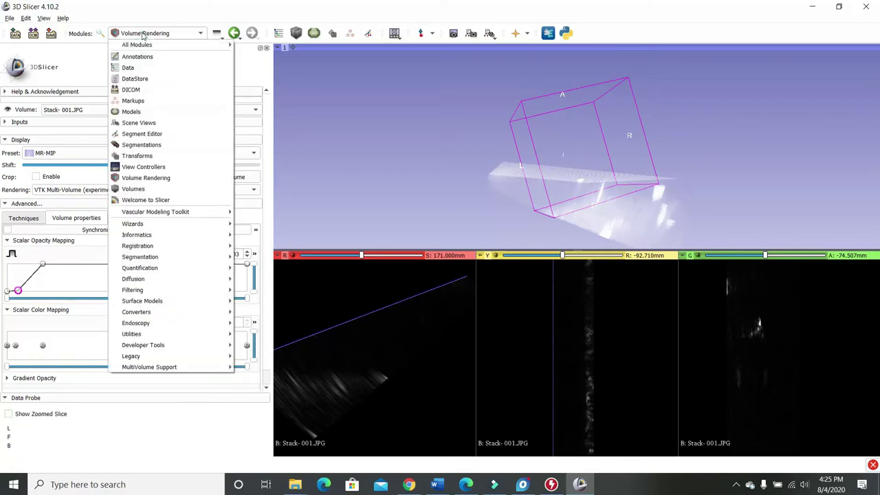
pyautogui.click(195, 136)
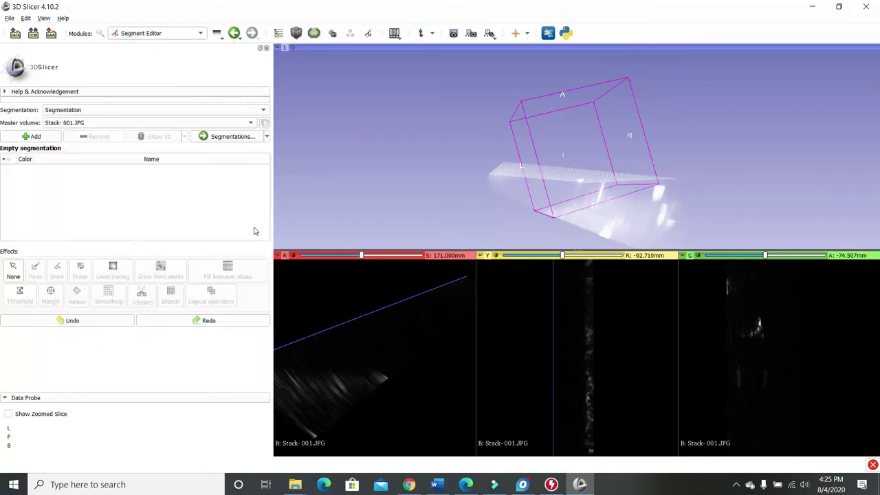
pyautogui.click(21, 136)
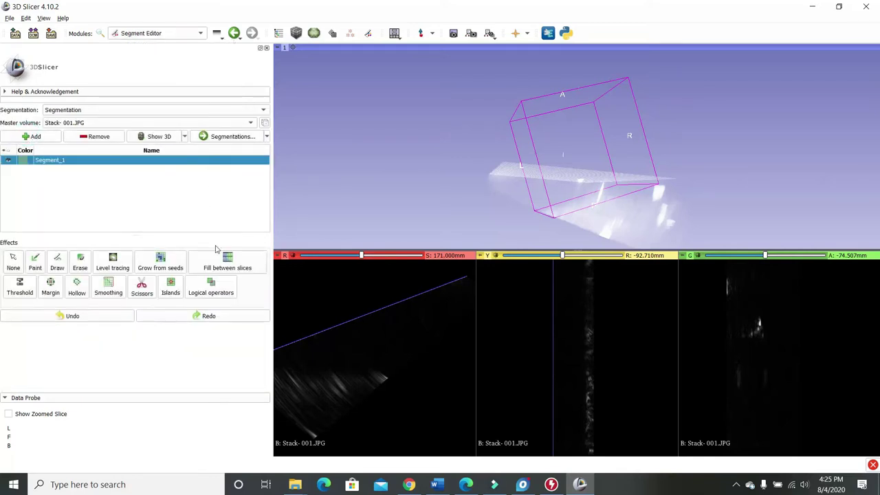
# Fill the new segment by applying a Threshold range of 63.75 to 255.00.
pyautogui.click(19, 287)
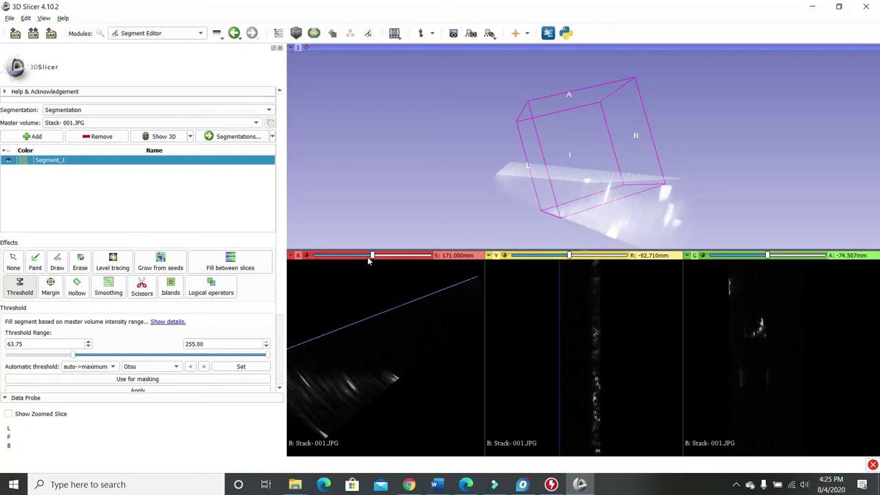
pyautogui.moveTo(371, 255); pyautogui.dragTo(343, 257)
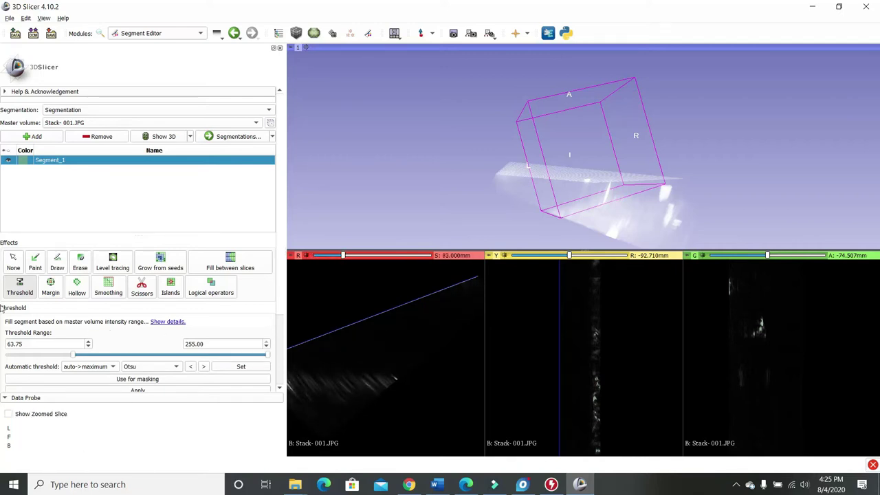
pyautogui.scroll(-2, 109, 371)
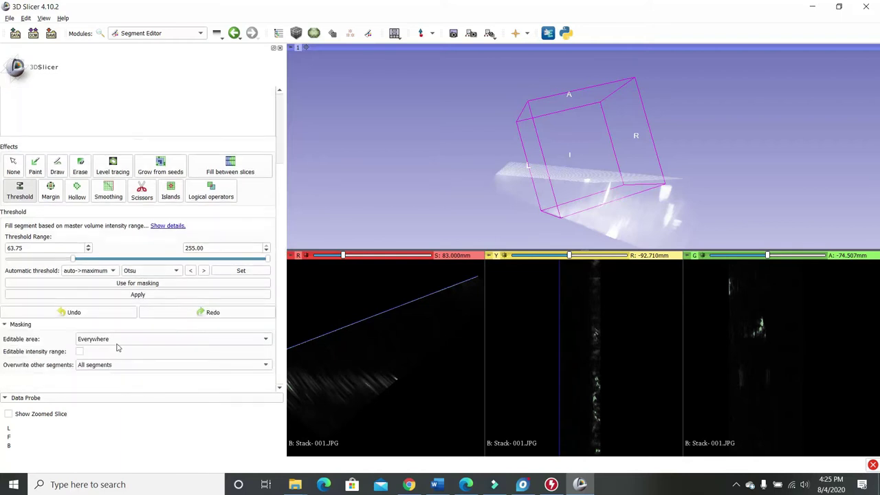
pyautogui.click(137, 294)
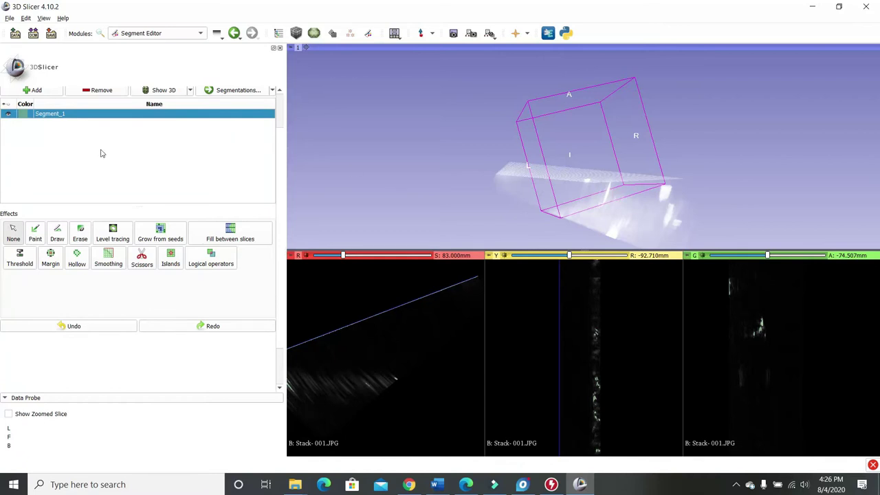
# Show the thresholded segment in 3D and hide the Stack- 001.JPG volume rendering.
pyautogui.click(163, 91)
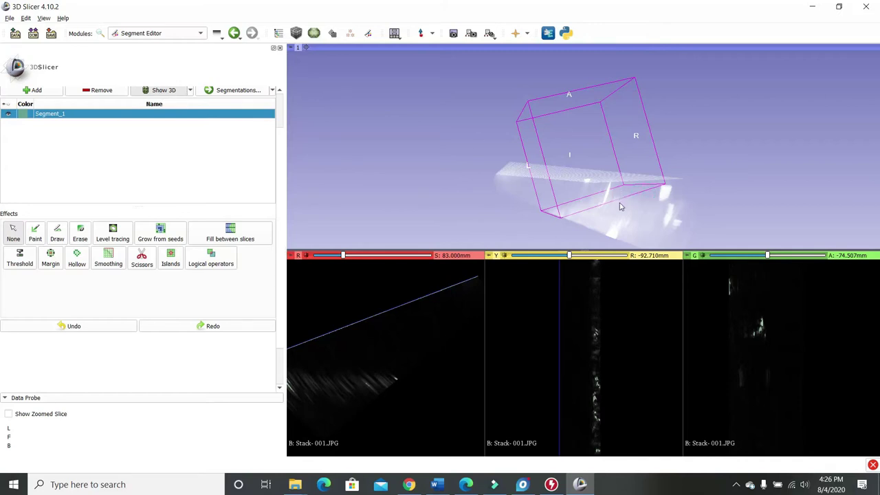
pyautogui.moveTo(620, 206)
pyautogui.mouseDown()
pyautogui.moveTo(683, 215)
pyautogui.moveTo(683, 205)
pyautogui.moveTo(626, 222)
pyautogui.moveTo(620, 206)
pyautogui.mouseUp()
pyautogui.click(199, 36)
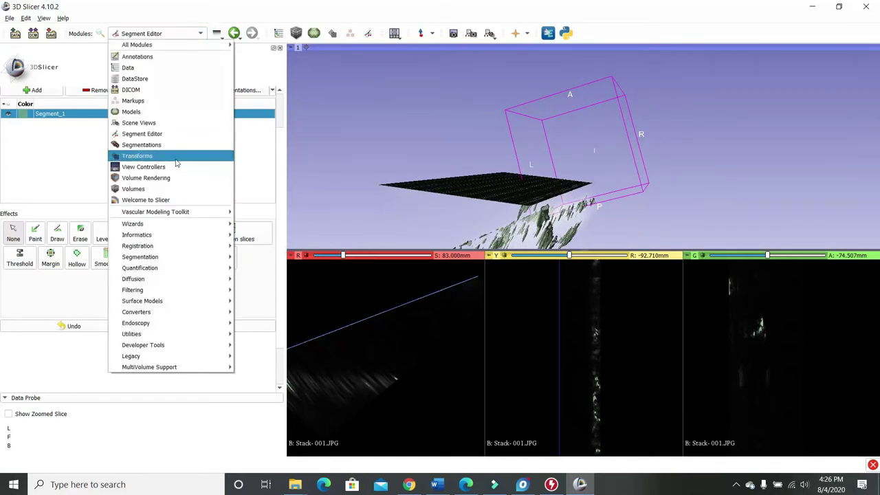
pyautogui.click(164, 179)
pyautogui.click(8, 94)
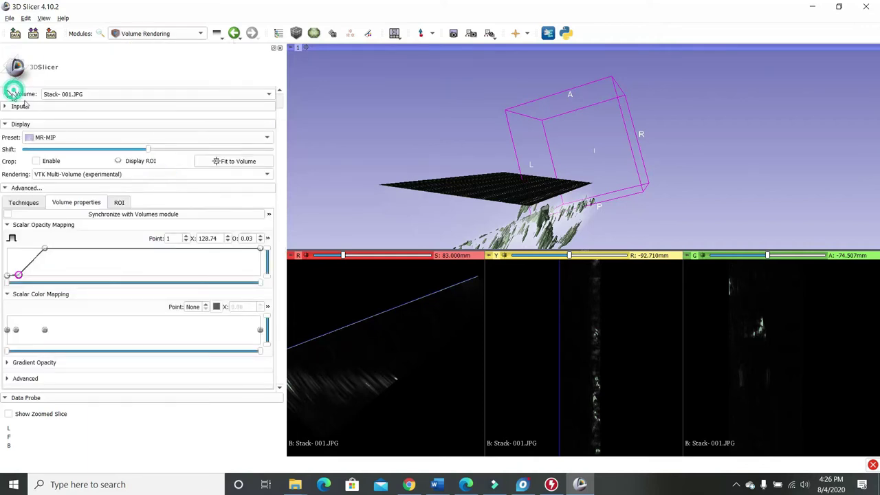
pyautogui.moveTo(500, 191); pyautogui.dragTo(603, 219)
pyautogui.moveTo(436, 175); pyautogui.dragTo(564, 220)
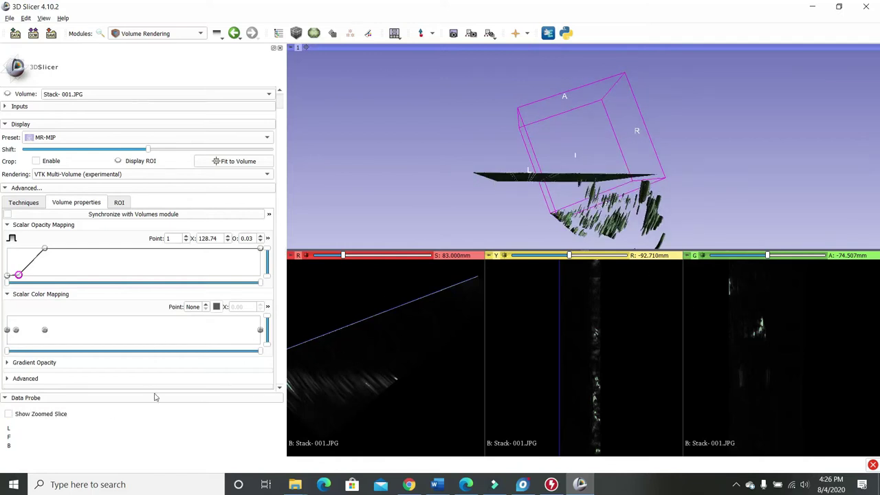
# Cut the slanted line out of the segment in the red slice view using free-form Scissors set to Erase inside, Unlimited.
pyautogui.click(158, 33)
pyautogui.click(147, 121)
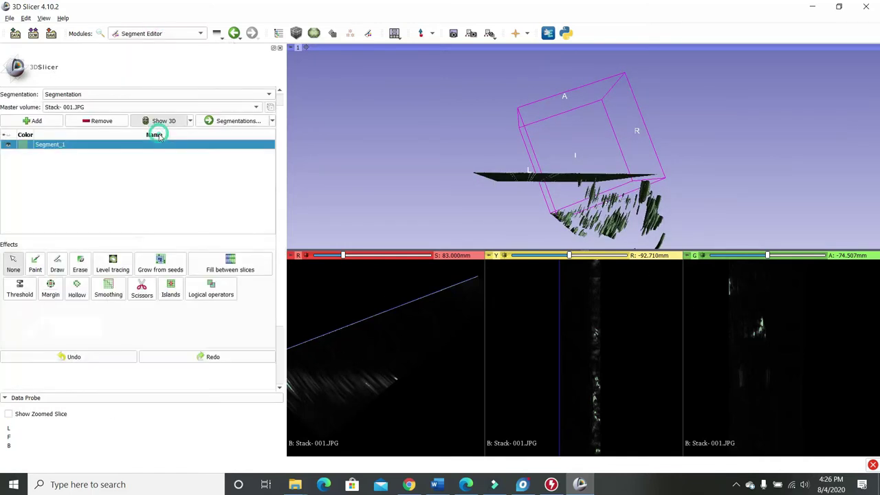
pyautogui.click(144, 290)
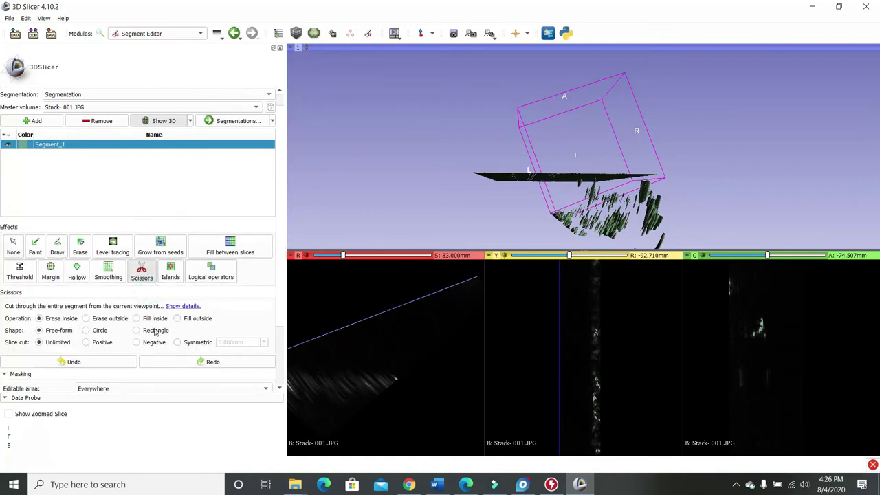
pyautogui.moveTo(474, 278)
pyautogui.mouseDown()
pyautogui.moveTo(454, 296)
pyautogui.moveTo(295, 350)
pyautogui.moveTo(282, 369)
pyautogui.moveTo(286, 360)
pyautogui.mouseUp()
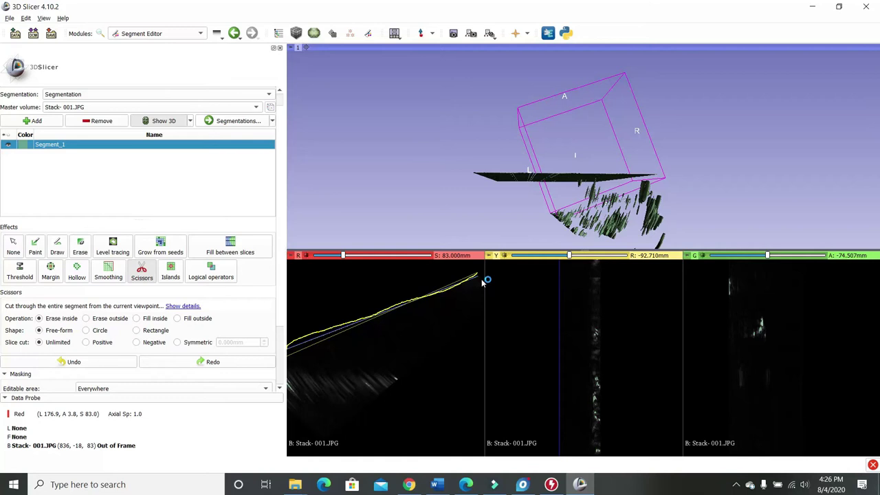
pyautogui.moveTo(482, 281)
pyautogui.mouseDown()
pyautogui.moveTo(398, 322)
pyautogui.moveTo(350, 323)
pyautogui.mouseUp()
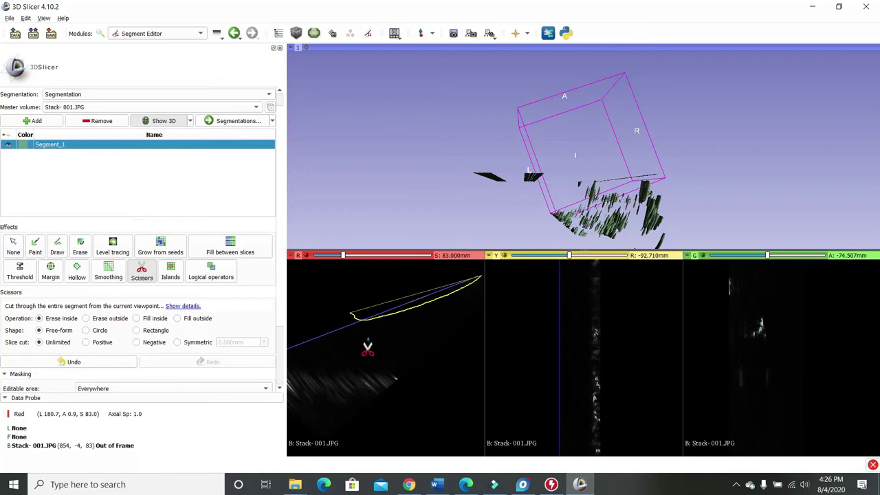
pyautogui.click(9, 249)
pyautogui.moveTo(428, 227); pyautogui.dragTo(384, 217)
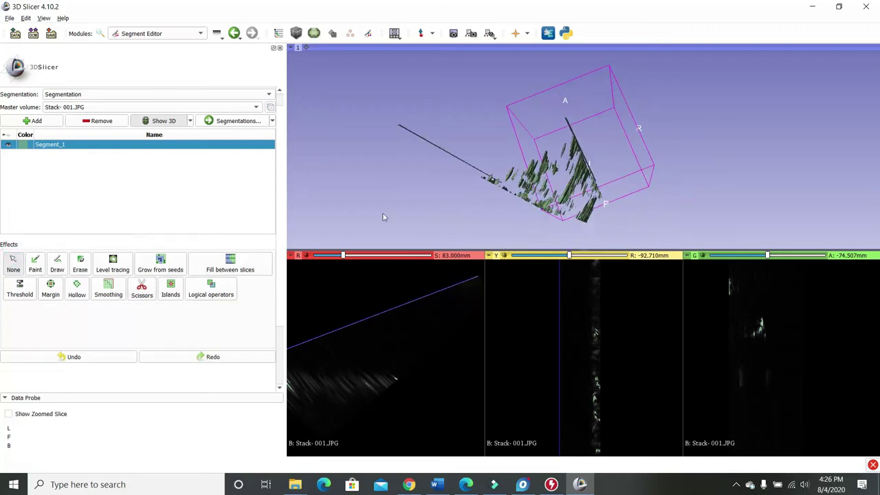
# Export the segment to files in STL format into the 270 2 4 skip folder.
pyautogui.click(272, 122)
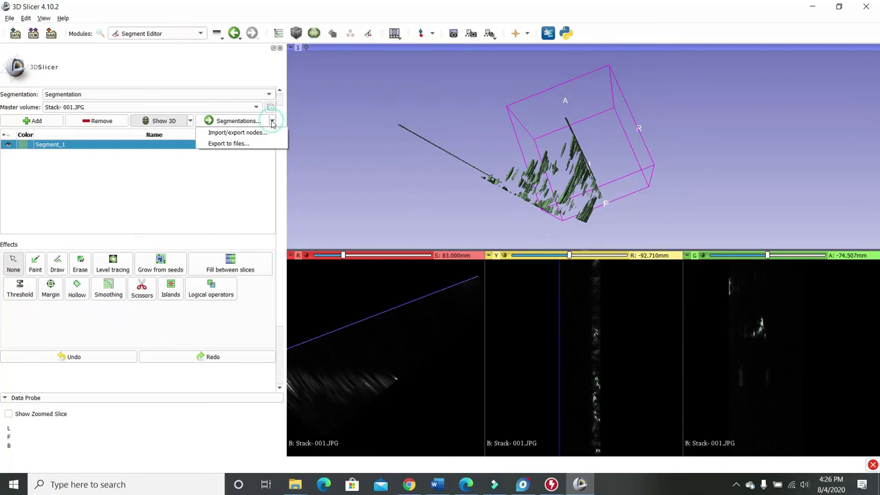
pyautogui.click(230, 144)
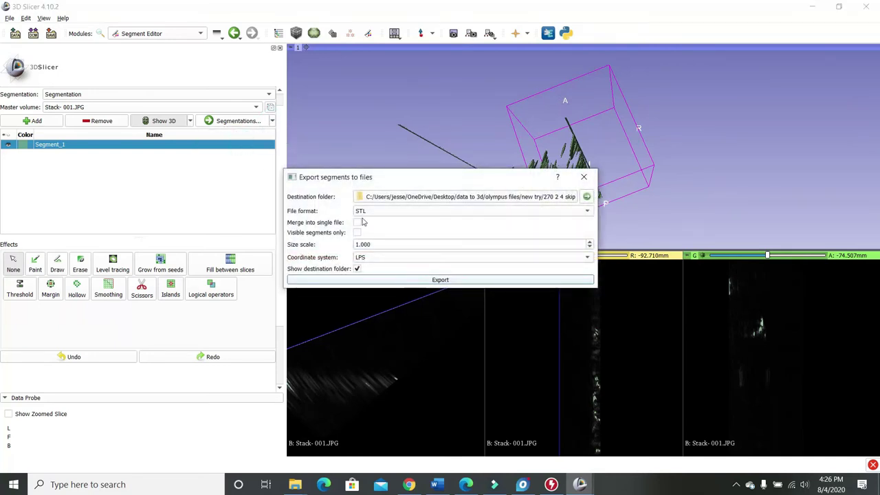
pyautogui.click(375, 211)
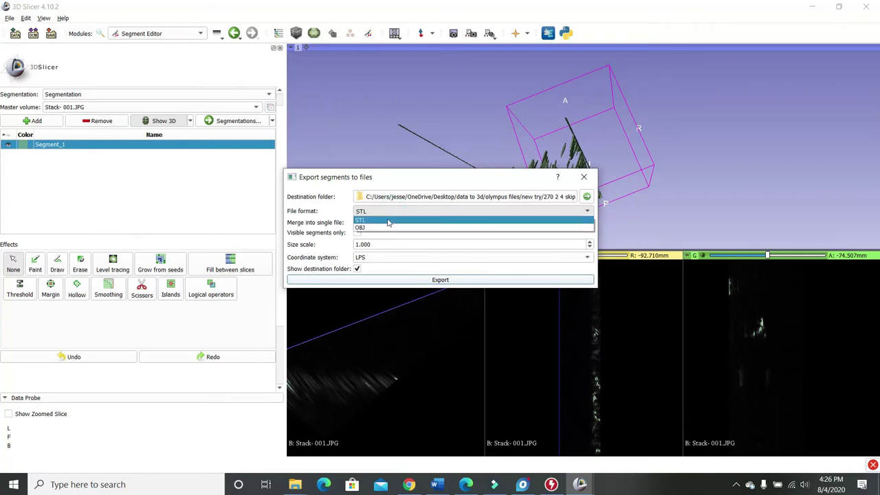
pyautogui.click(388, 220)
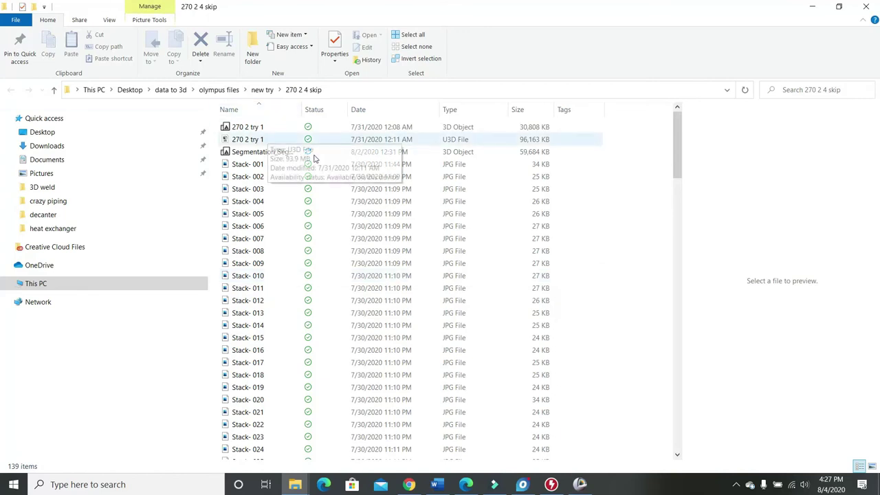
# Search Windows for "adobe" and launch Adobe Photoshop 2020.
pyautogui.moveTo(586, 486)
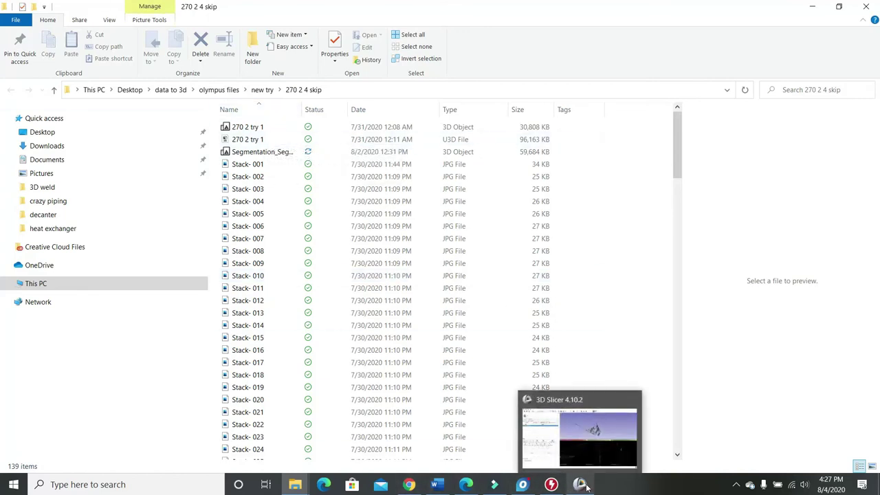
pyautogui.click(146, 484)
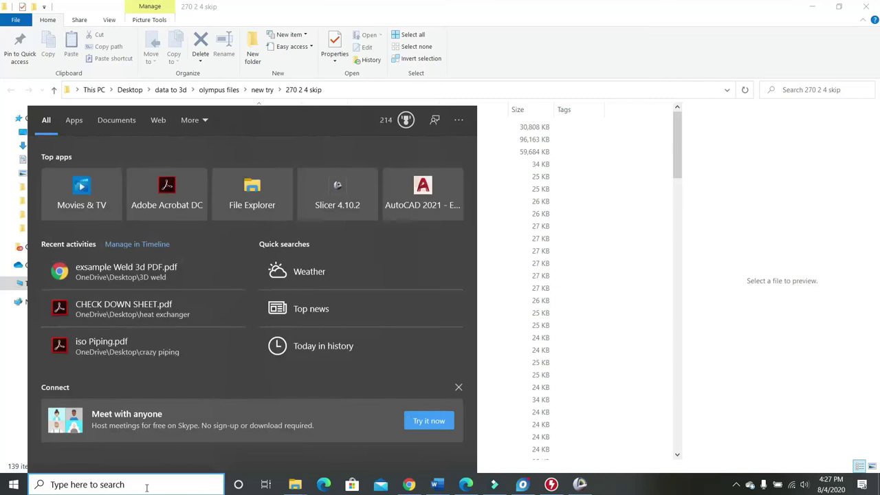
pyautogui.write('adobe')
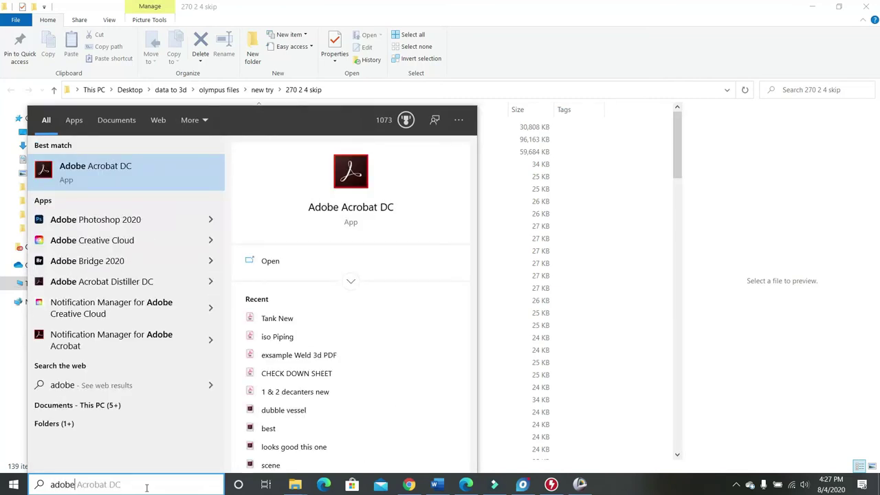
pyautogui.press('Down')
pyautogui.press('Return')
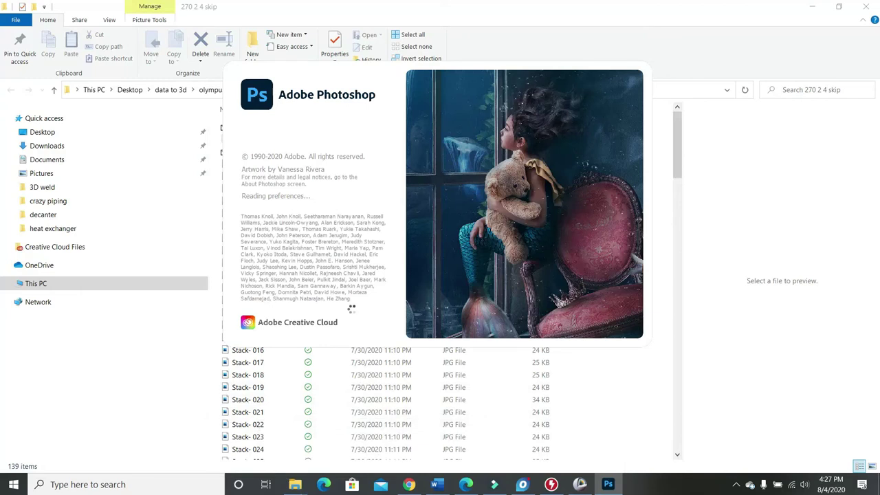
# Switch back to 3D Slicer and exit the program.
pyautogui.click(579, 484)
pyautogui.click(876, 9)
pyautogui.click(489, 247)
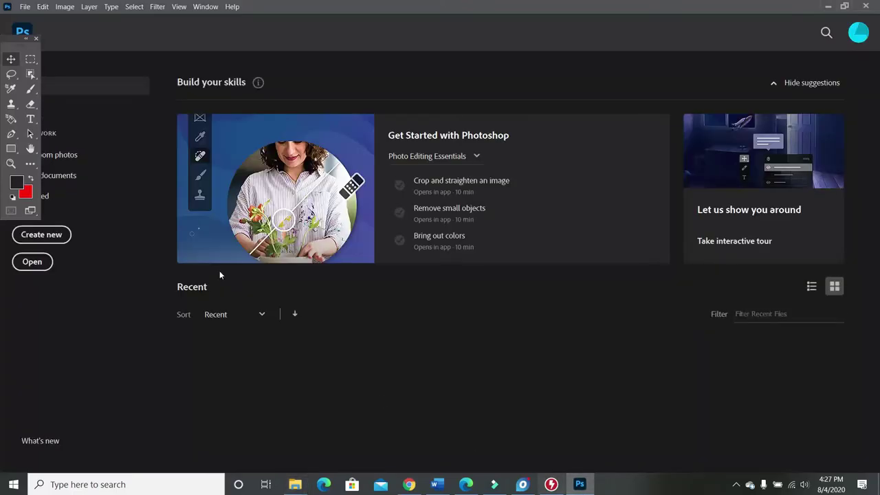
pyautogui.click(26, 7)
pyautogui.click(49, 29)
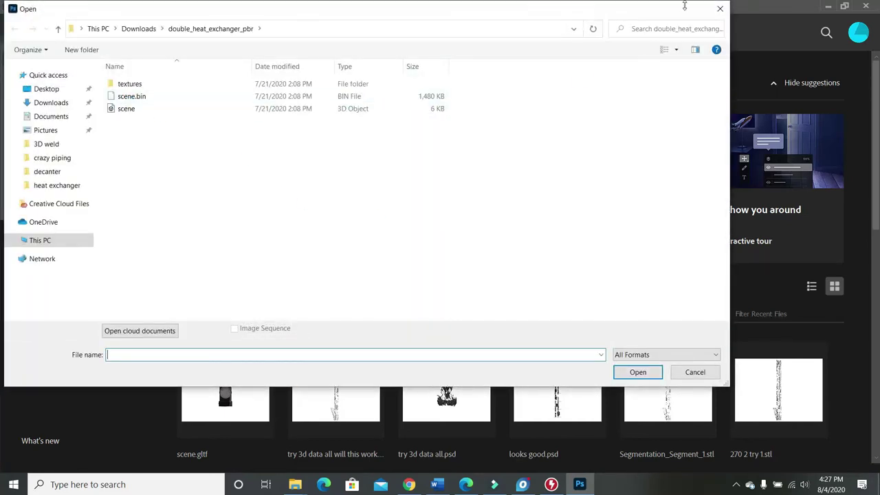
pyautogui.click(720, 8)
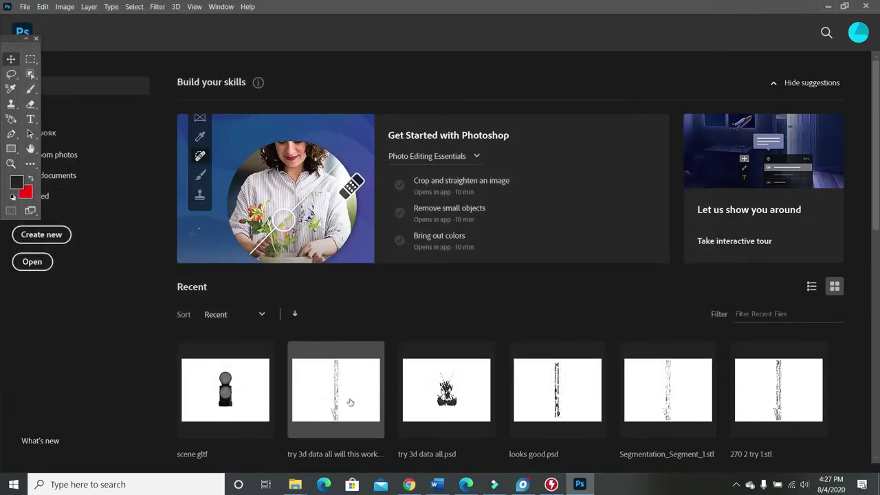
pyautogui.click(24, 7)
pyautogui.press('Escape')
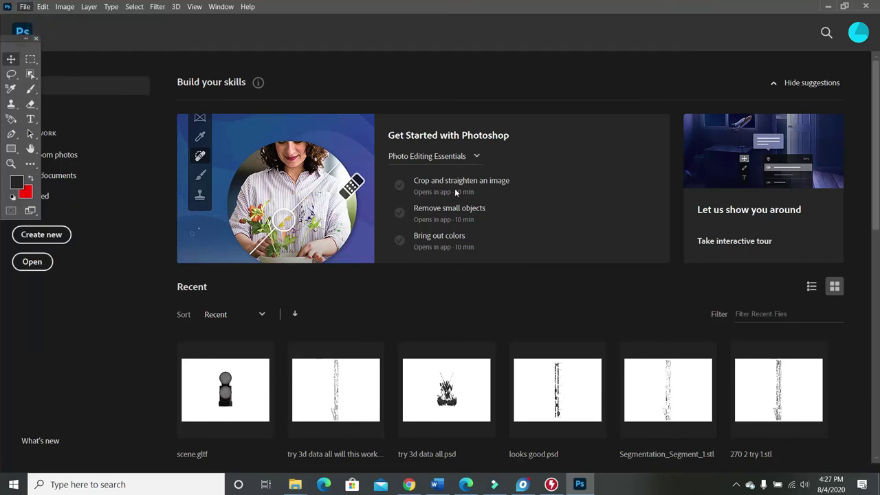
pyautogui.hotkey('ctrl', 'o')
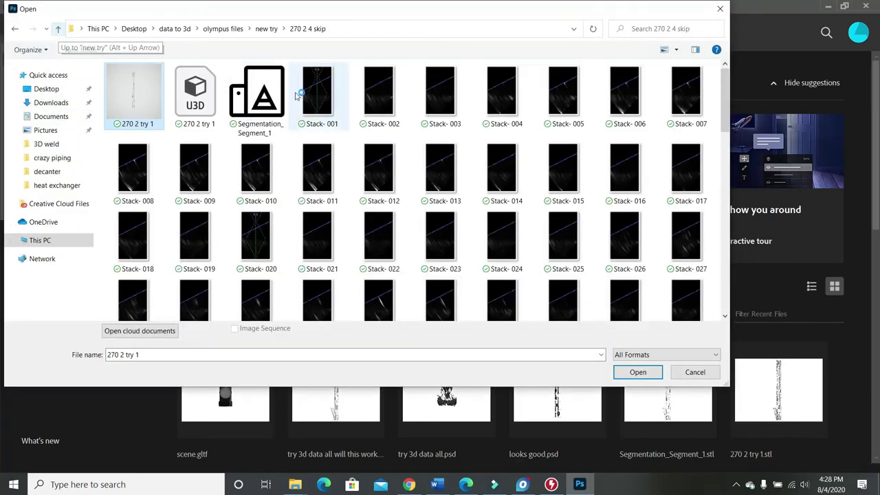
pyautogui.press('Escape')
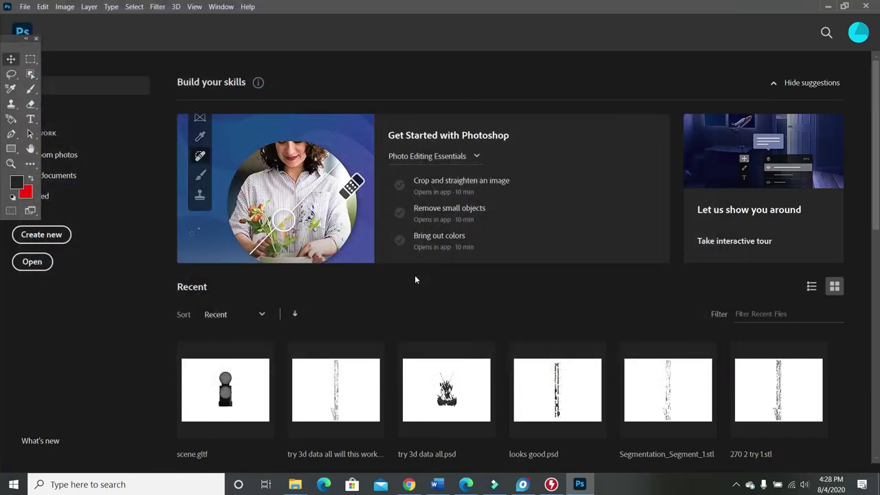
# Switch to Macro Recorder Pro to view the GOOD LOOP FINAL new macro.
pyautogui.click(574, 82)
pyautogui.moveTo(523, 485)
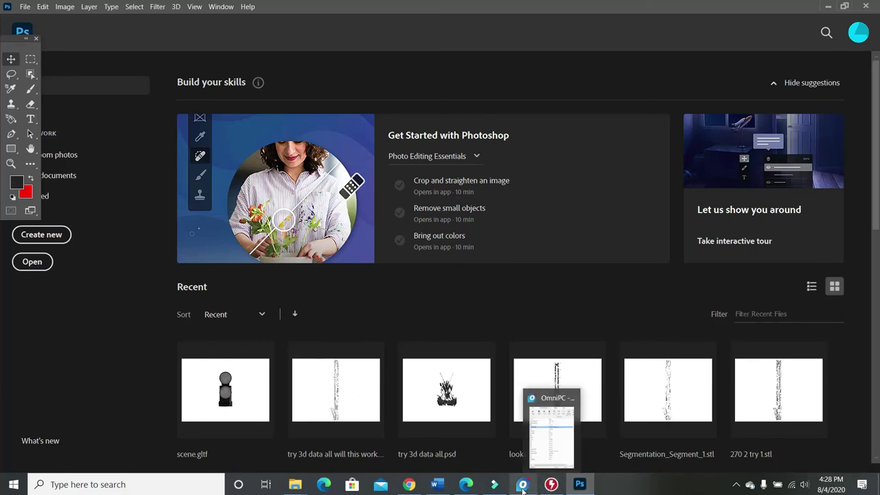
pyautogui.click(551, 485)
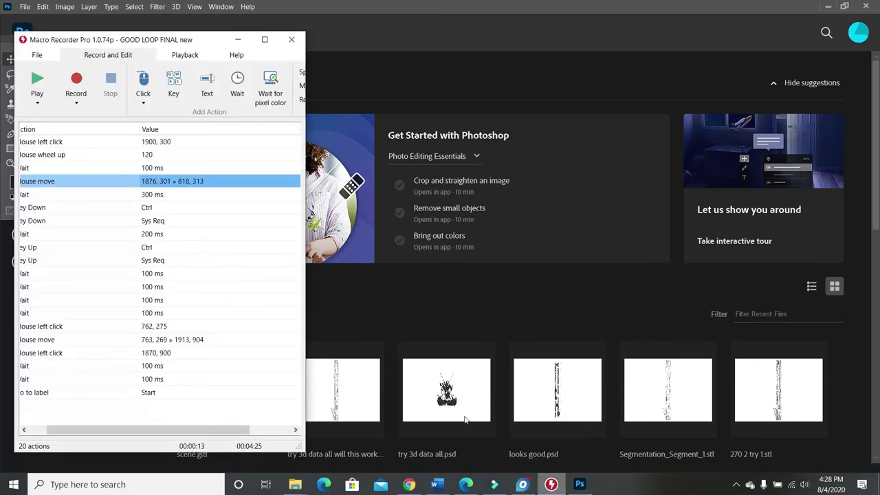
# Close Macro Recorder Pro and OmniPC, and dismiss the notice about missing or invalid UVs on the imported 3D scene in Photoshop.
pyautogui.click(292, 39)
pyautogui.click(522, 485)
pyautogui.click(865, 8)
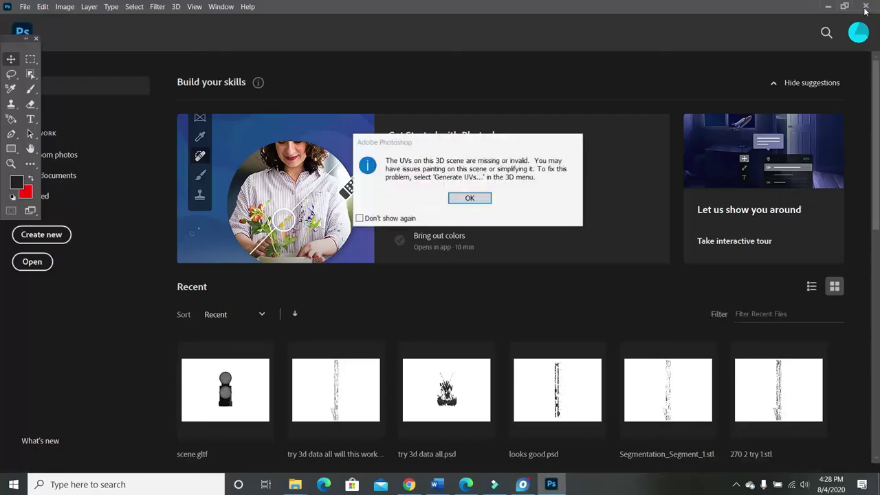
pyautogui.click(469, 198)
pyautogui.click(522, 485)
pyautogui.click(870, 5)
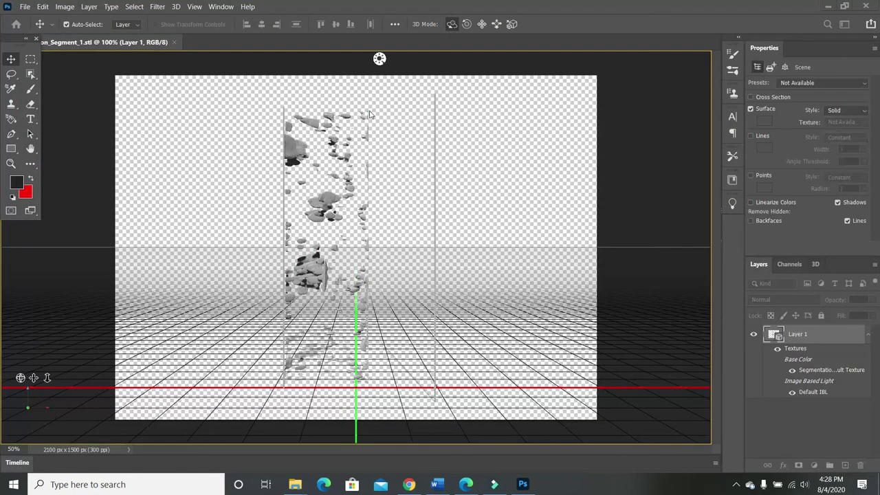
# Review the texture formats and 3D file formats available for exporting Layer 1 as a 3D layer, and cancel the export.
pyautogui.moveTo(379, 59); pyautogui.dragTo(702, 135)
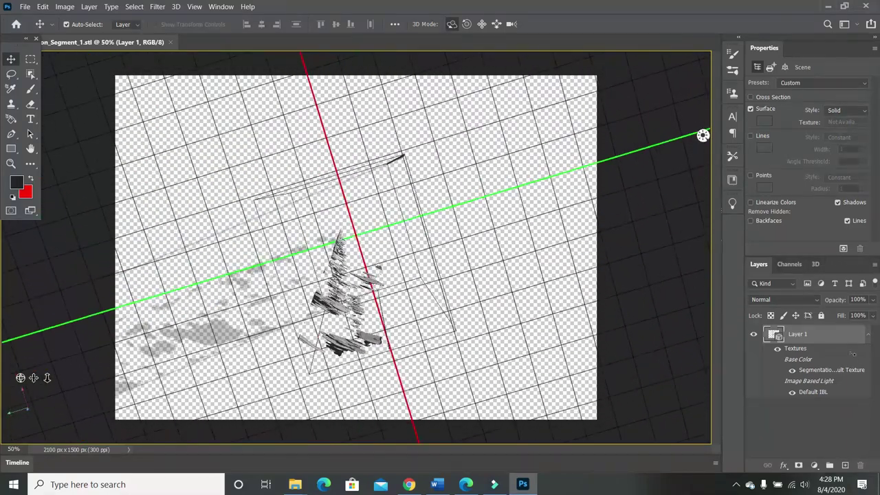
pyautogui.rightClick(803, 333)
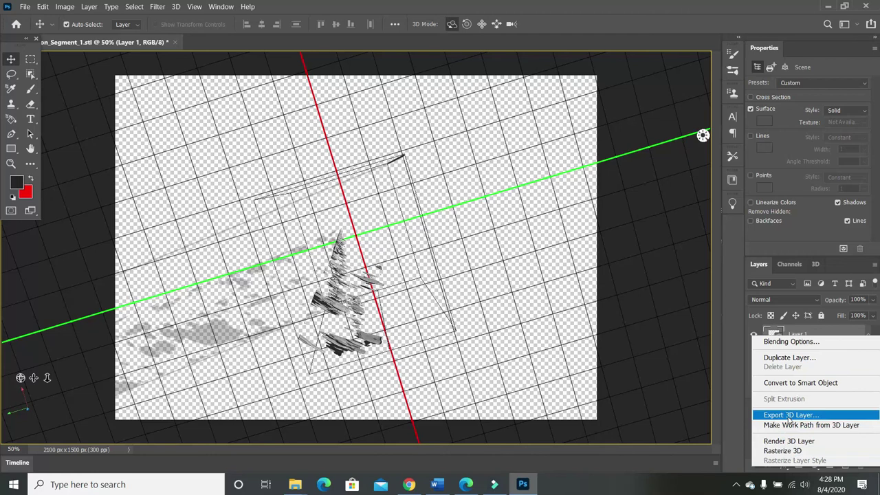
pyautogui.click(789, 415)
pyautogui.click(471, 231)
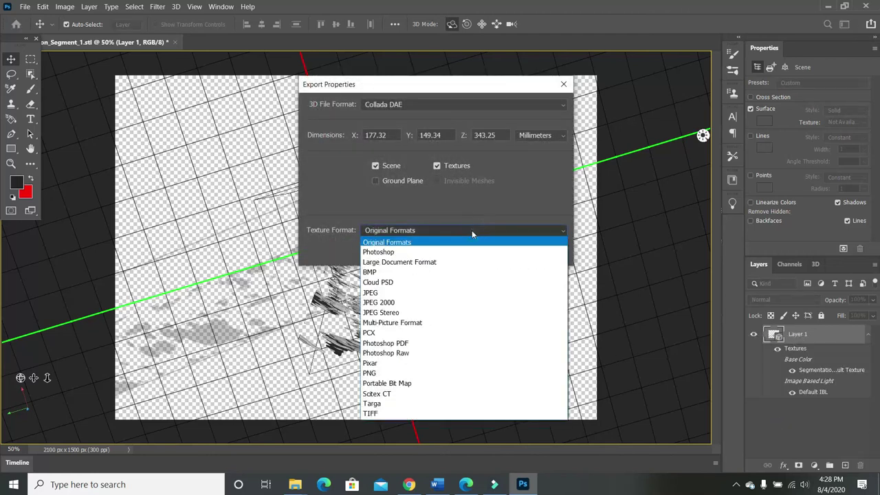
pyautogui.click(423, 104)
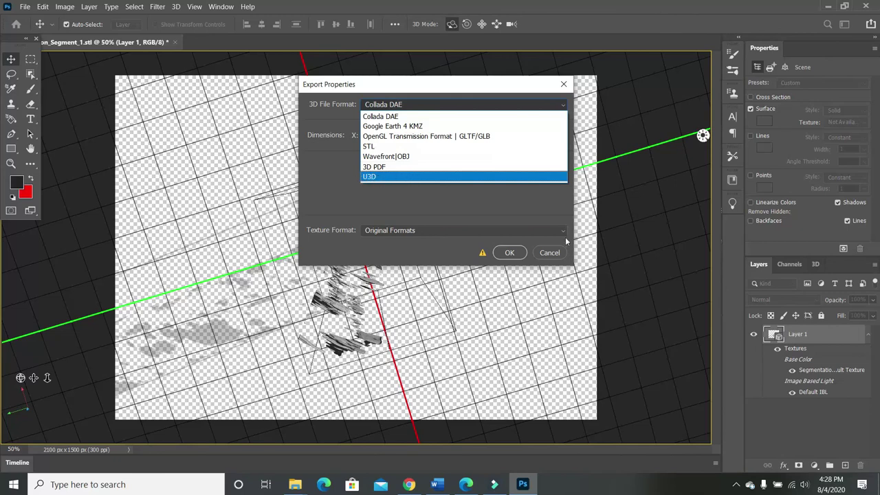
pyautogui.click(552, 258)
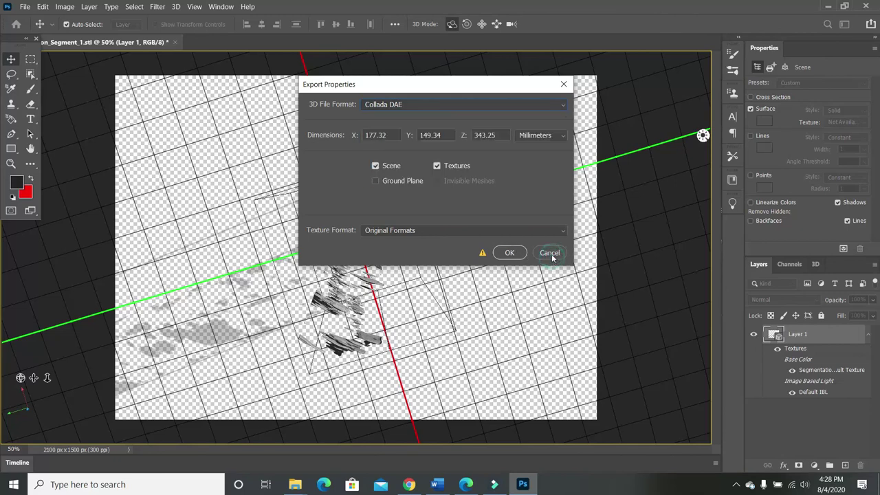
pyautogui.click(550, 252)
# Orbit the 3D scene to examine the weld indications from several angles.
pyautogui.moveTo(371, 292); pyautogui.dragTo(487, 243)
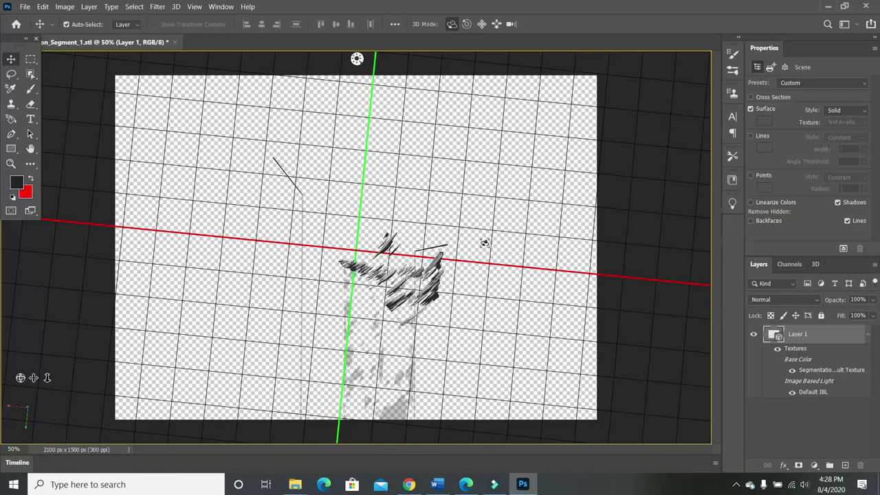
pyautogui.moveTo(469, 214)
pyautogui.mouseDown()
pyautogui.moveTo(457, 223)
pyautogui.moveTo(481, 206)
pyautogui.moveTo(464, 211)
pyautogui.moveTo(473, 206)
pyautogui.mouseUp()
pyautogui.moveTo(411, 163); pyautogui.dragTo(463, 190)
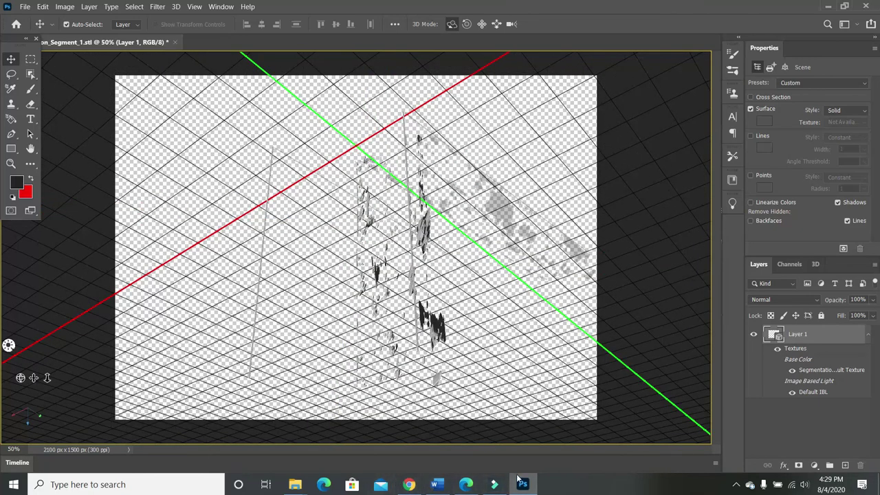
pyautogui.click(740, 485)
pyautogui.rightClick(769, 440)
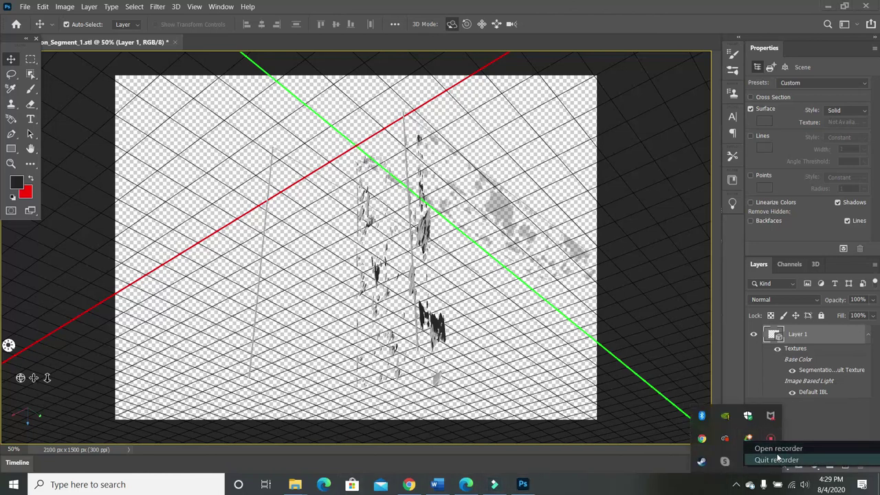
pyautogui.click(777, 449)
pyautogui.click(695, 467)
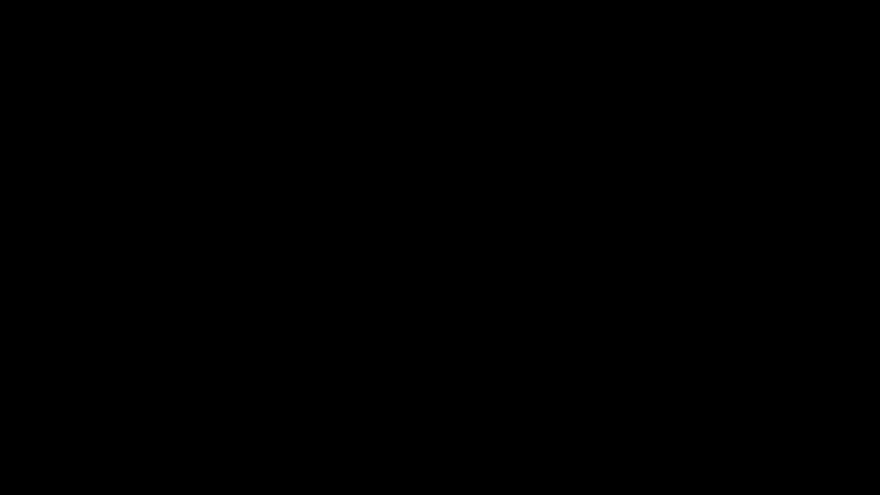